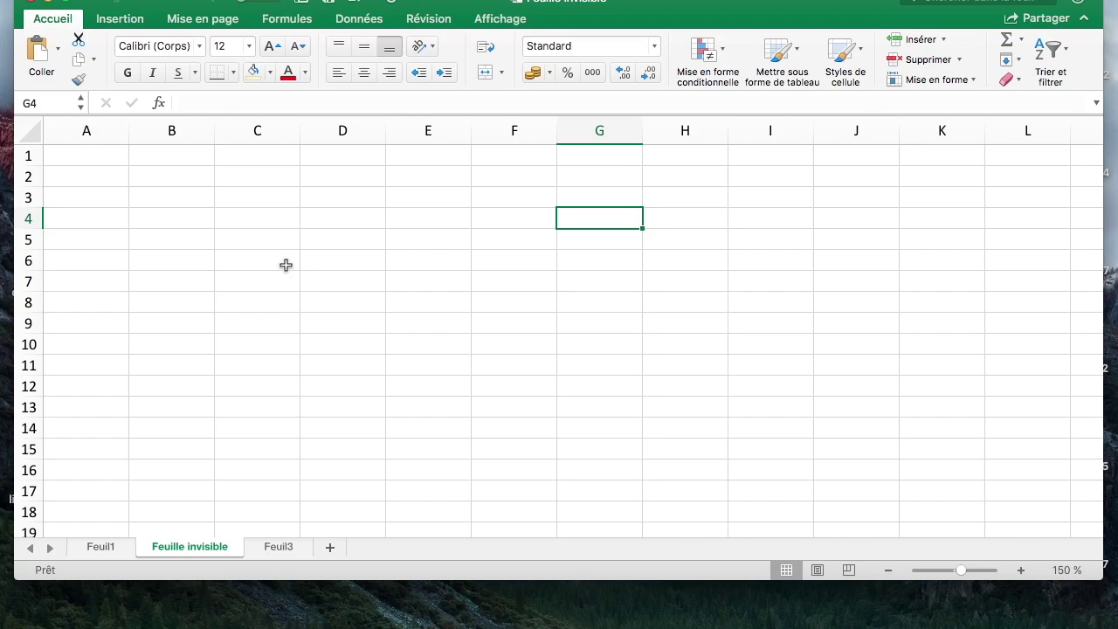
Hide the Feuille invisible sheet, then unhide it again from the sheet tab menu.
{"action": "left_click", "coordinate": [425, 304]}
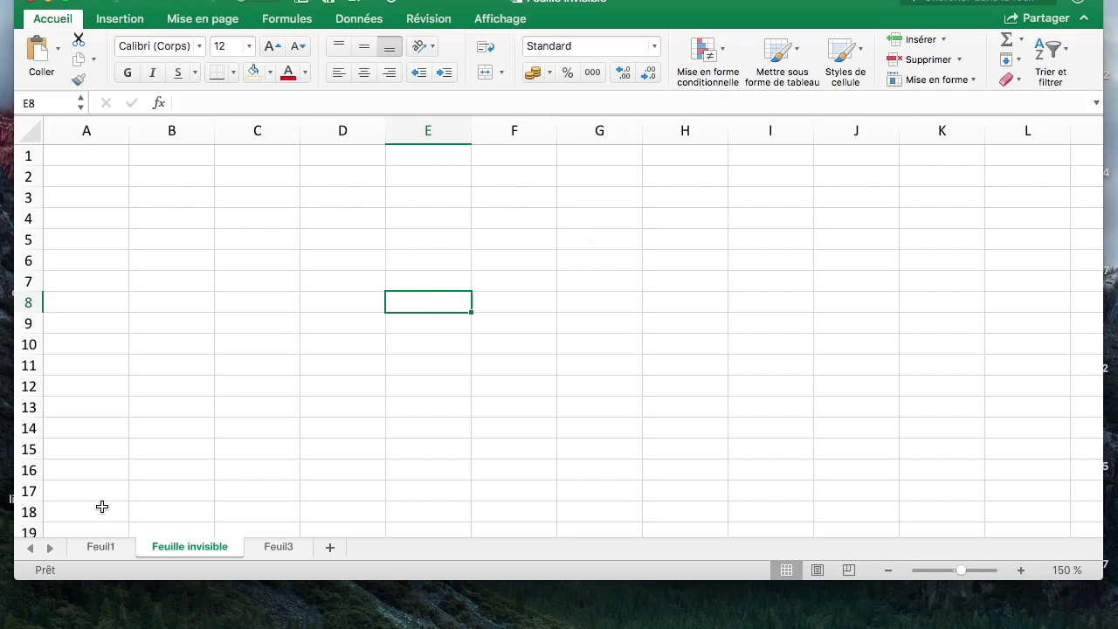
{"action": "right_click", "coordinate": [181, 552]}
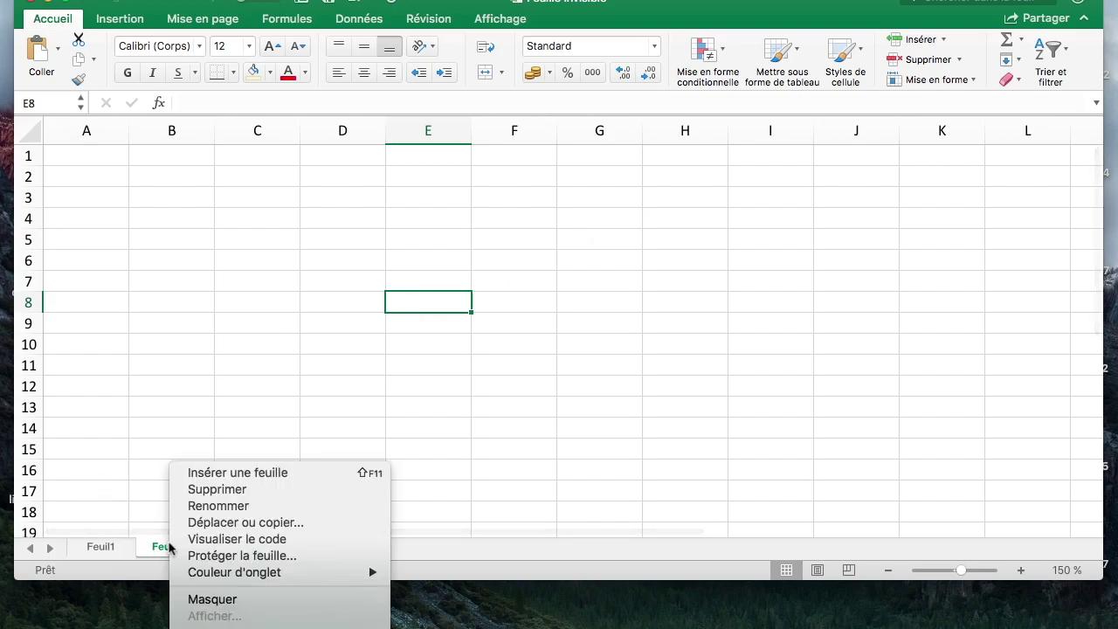
{"action": "left_click", "coordinate": [305, 602]}
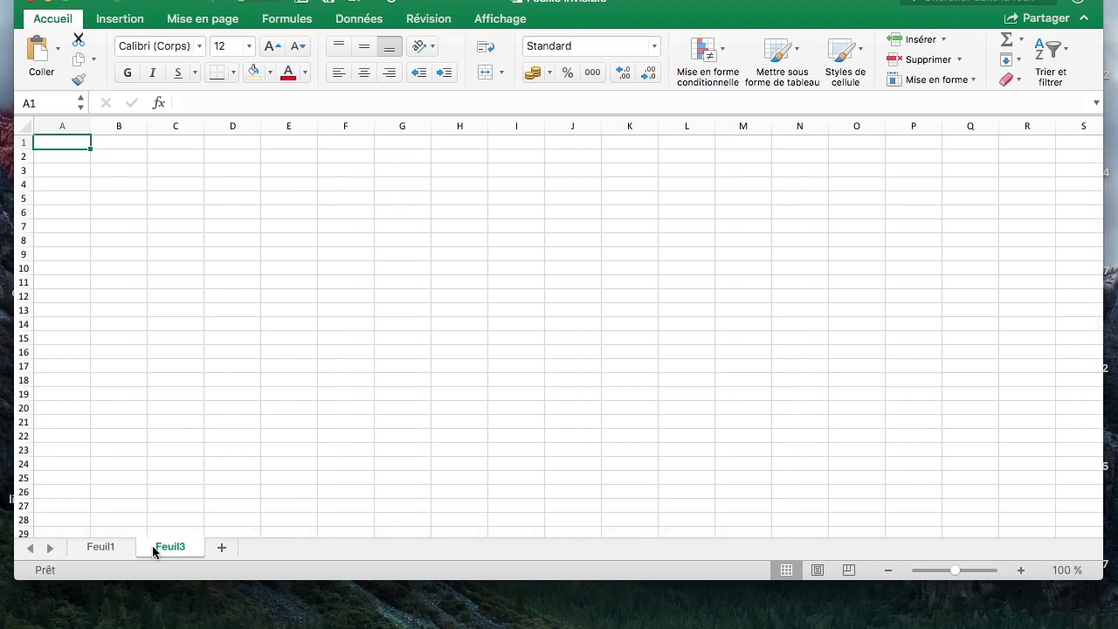
{"action": "right_click", "coordinate": [164, 549]}
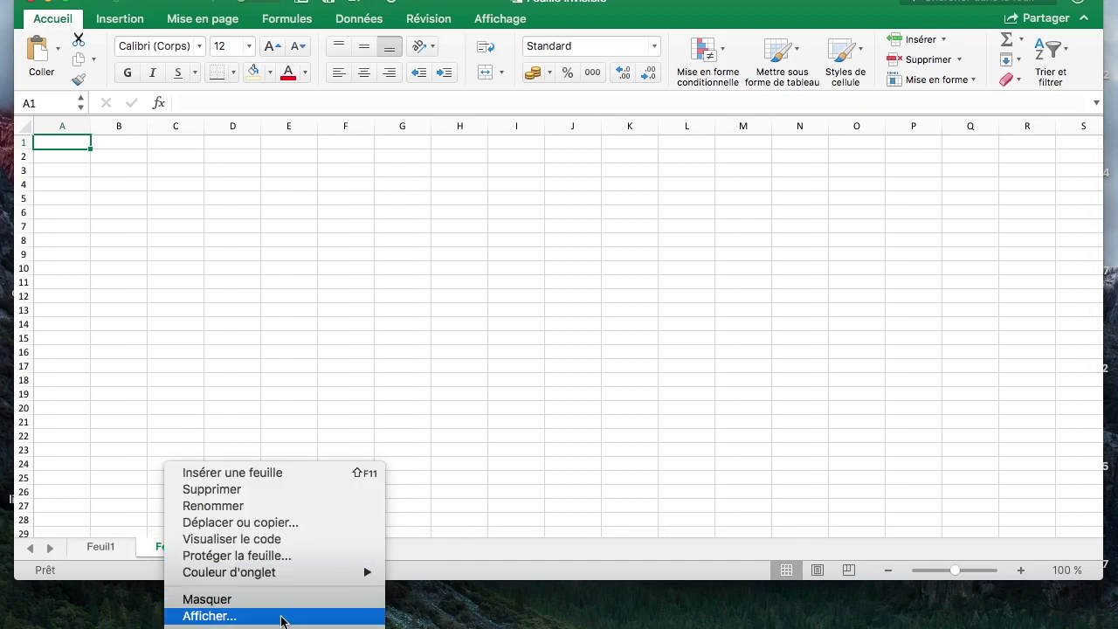
{"action": "left_click", "coordinate": [282, 616]}
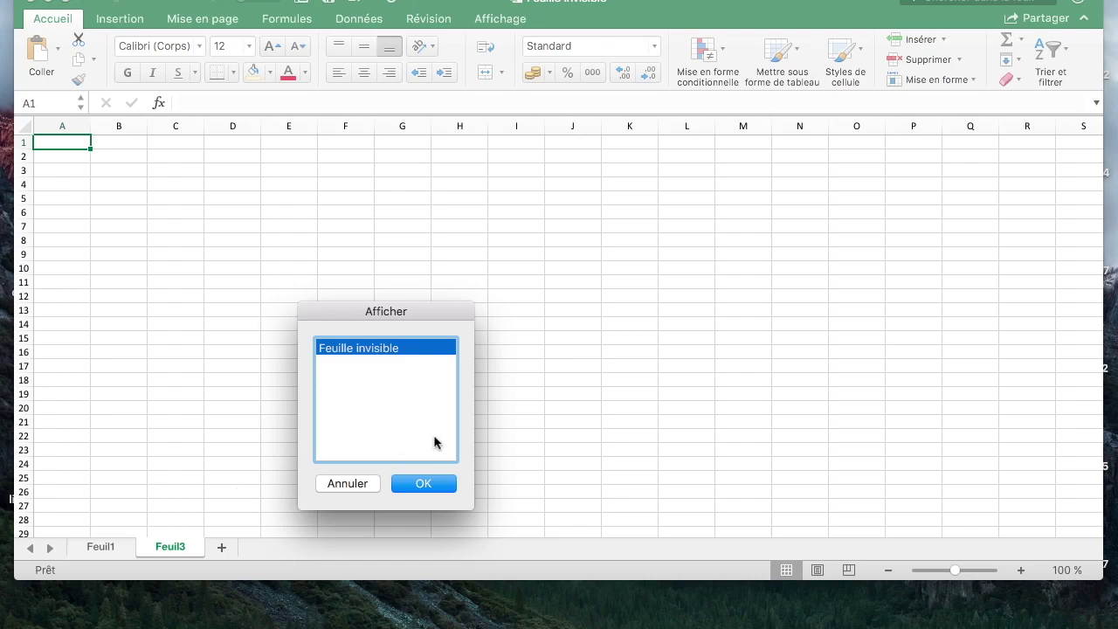
{"action": "left_click", "coordinate": [424, 484]}
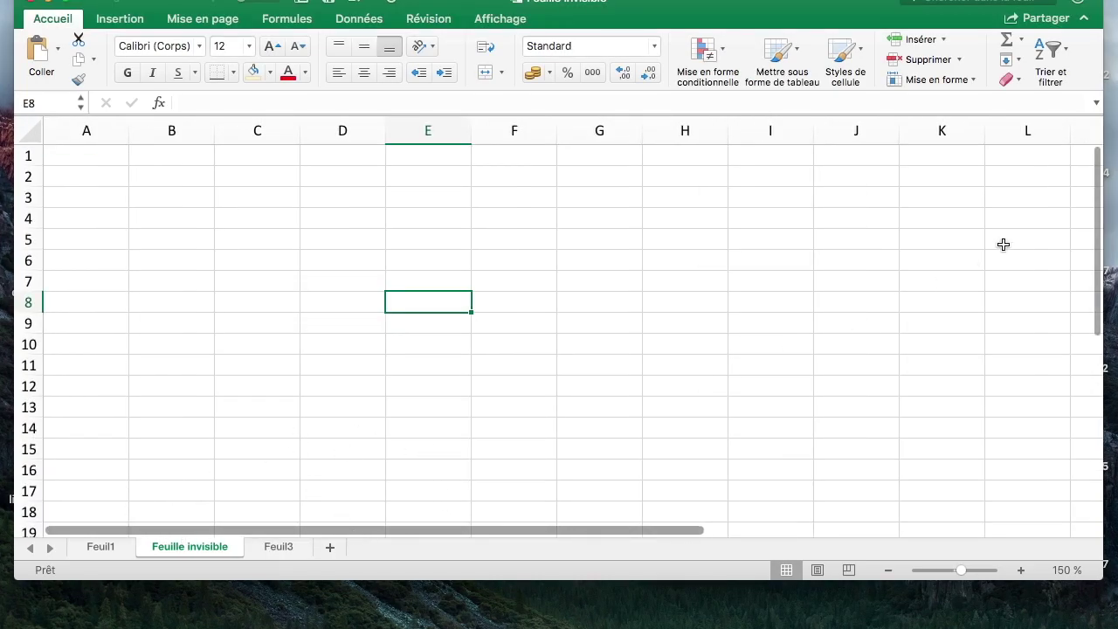
Widen the workbook window and select cells on Feuille invisible and Feuil1.
{"action": "left_click_drag", "start_coordinate": [1113, 140], "coordinate": [1117, 140]}
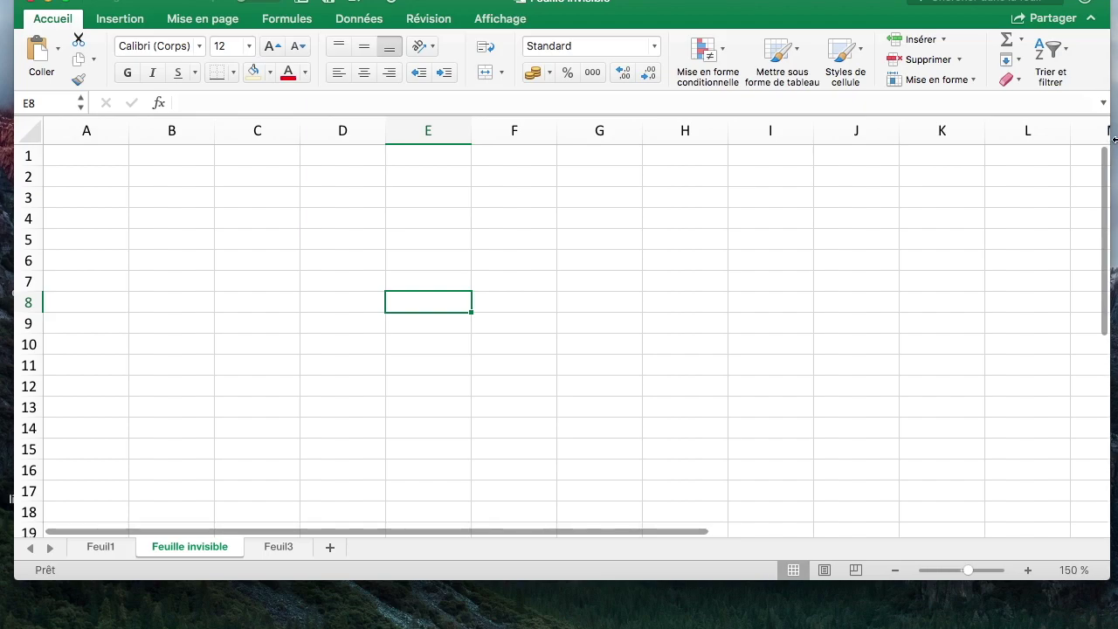
{"action": "left_click", "coordinate": [537, 343]}
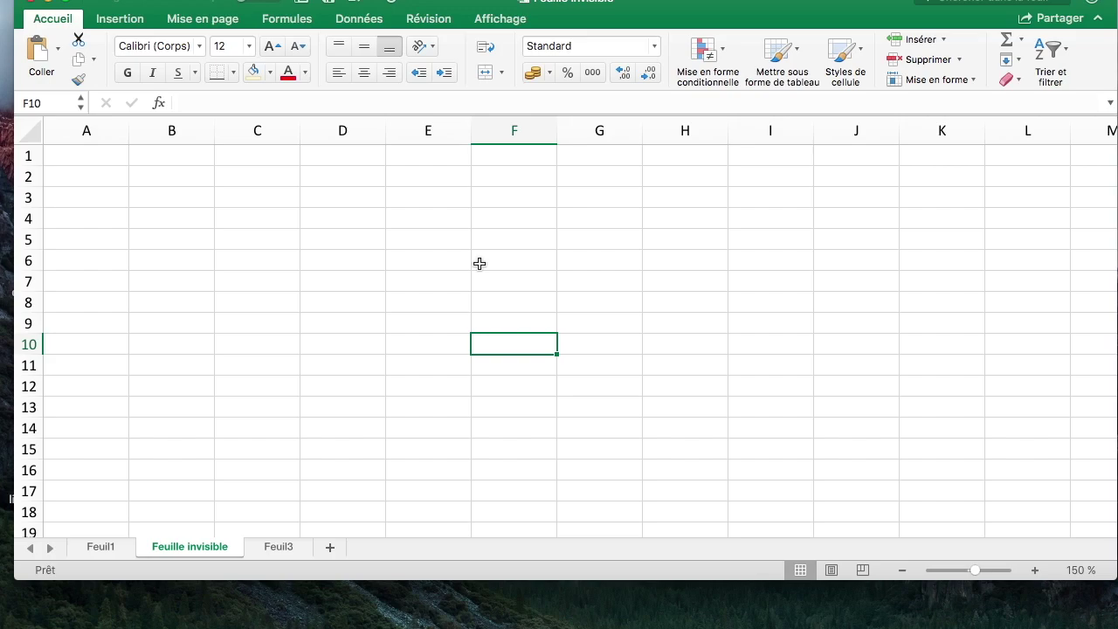
{"action": "left_click", "coordinate": [480, 263]}
{"action": "left_click", "coordinate": [436, 339]}
{"action": "left_click", "coordinate": [263, 408]}
{"action": "left_click", "coordinate": [115, 546]}
{"action": "left_click", "coordinate": [200, 547]}
{"action": "left_click_drag", "start_coordinate": [205, 217], "coordinate": [324, 279]}
{"action": "left_click", "coordinate": [407, 330]}
{"action": "left_click", "coordinate": [255, 259]}
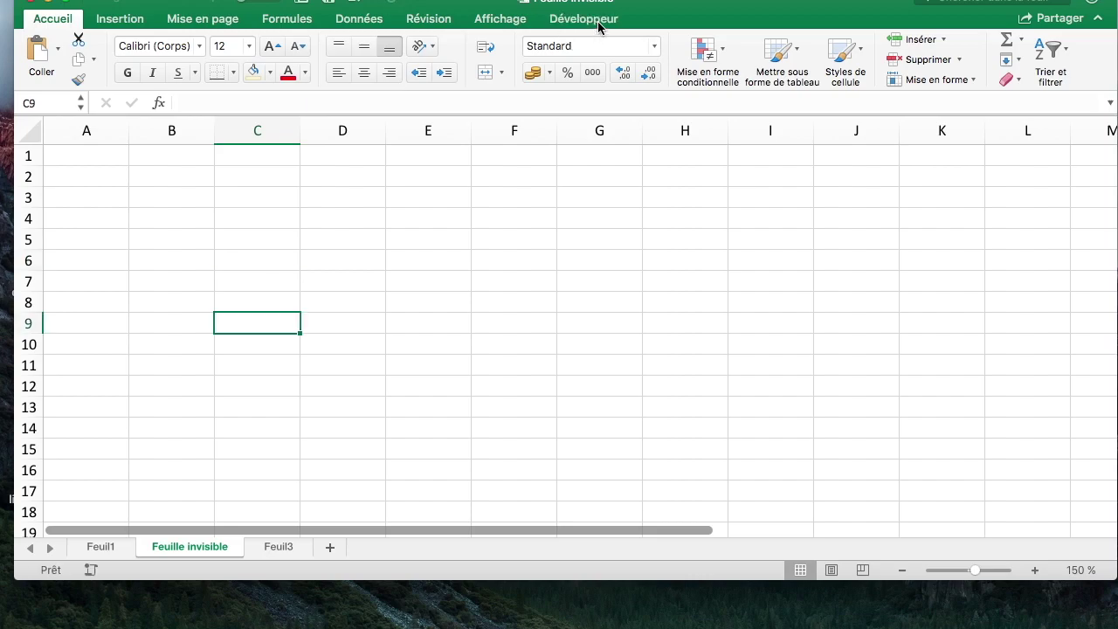
Draw a new form button near cell D6 using the Développeur tab.
{"action": "left_click", "coordinate": [598, 23]}
{"action": "left_click", "coordinate": [332, 52]}
{"action": "left_click_drag", "start_coordinate": [200, 214], "coordinate": [347, 263]}
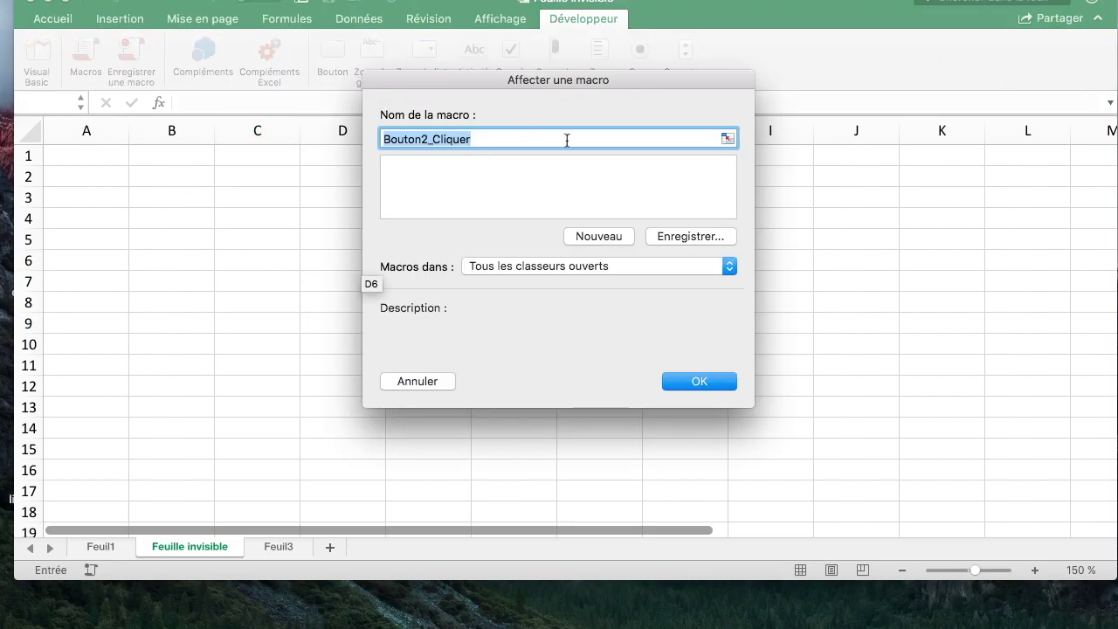
Create macro afficher with Sheets("Feuille invisible").Visible = True and return to the workbook.
{"action": "type", "text": "afficher"}
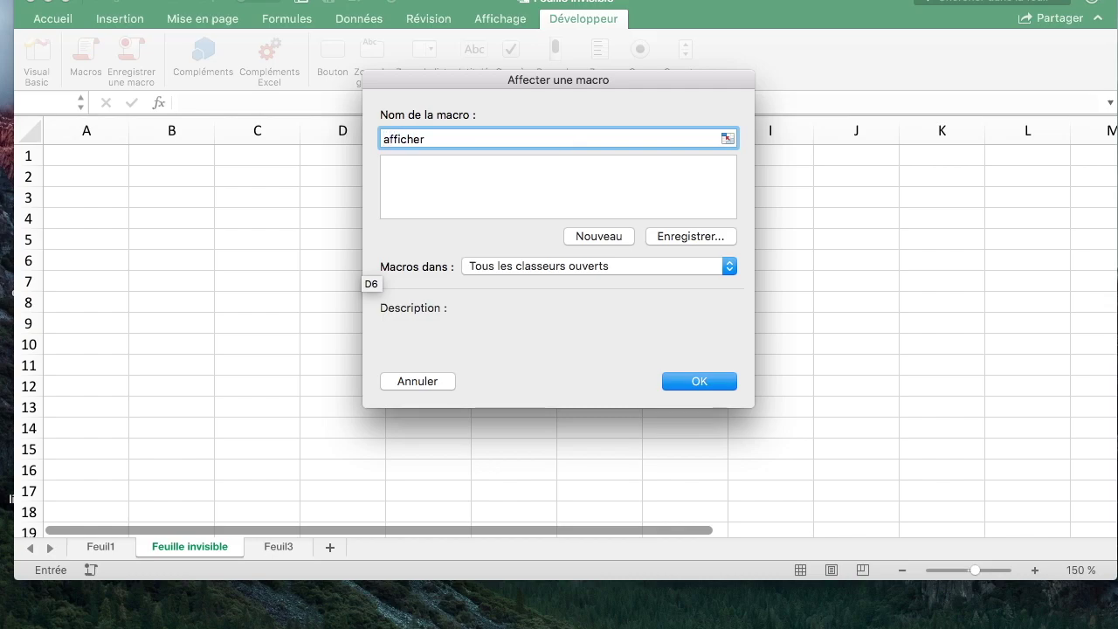
{"action": "key", "text": "Return"}
{"action": "left_click_drag", "start_coordinate": [542, 32], "coordinate": [590, 68]}
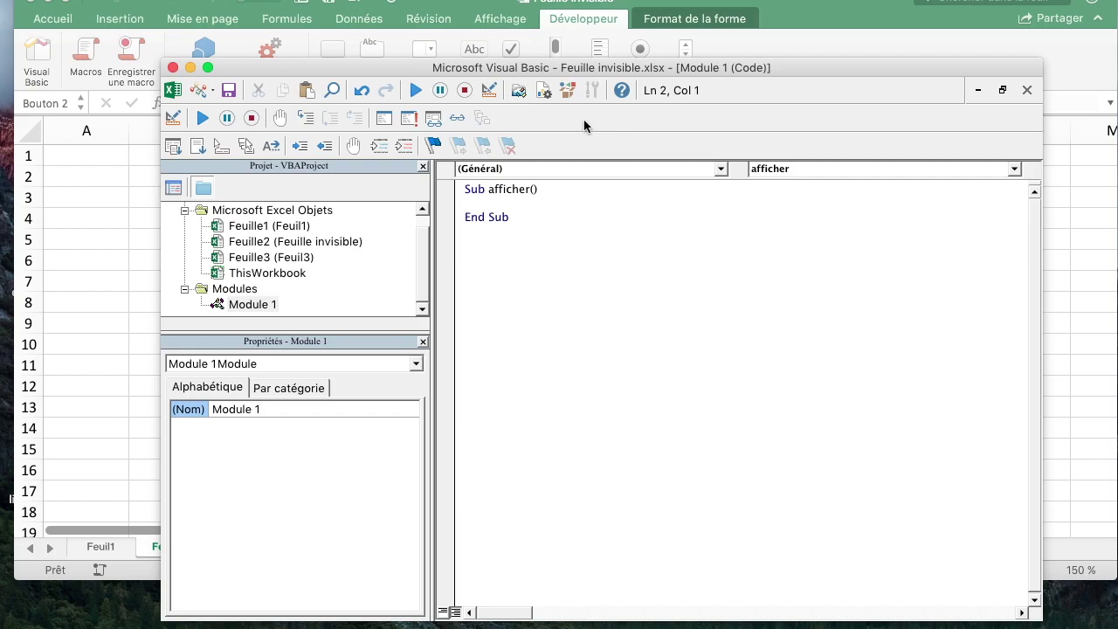
{"action": "type", "text": "Sheets(\"Feuille invisible\").visible = True"}
{"action": "key", "text": "Down"}
{"action": "key", "text": "Down"}
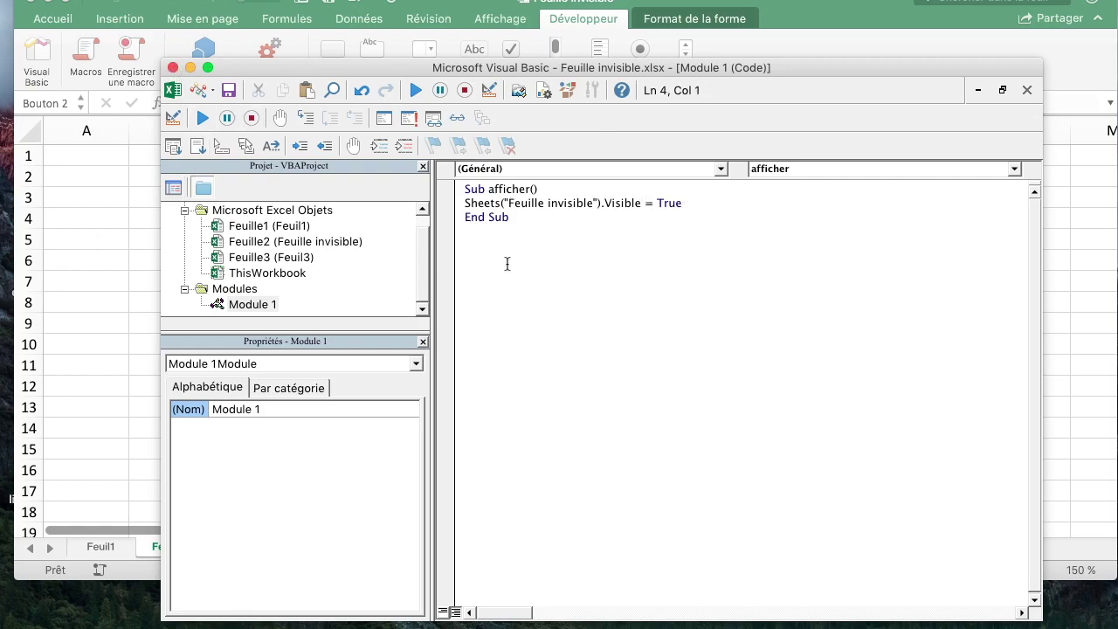
{"action": "left_click", "coordinate": [99, 197]}
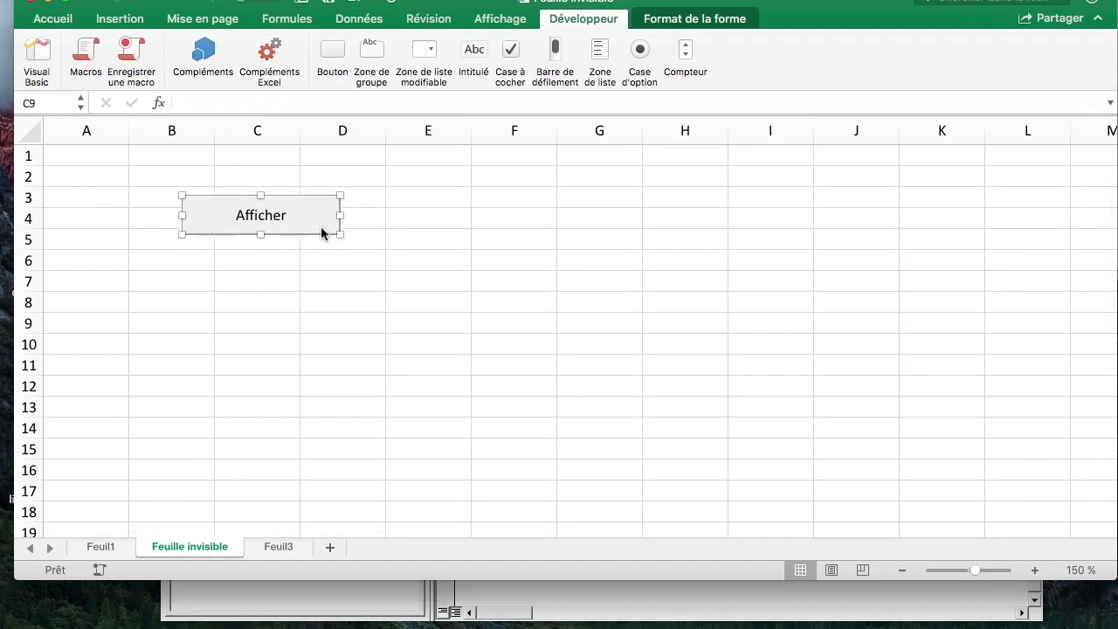
Move the Afficher button from Feuille invisible onto Feuil1 near cell B3.
{"action": "key", "text": "Delete"}
{"action": "left_click", "coordinate": [119, 546]}
{"action": "left_click", "coordinate": [172, 199]}
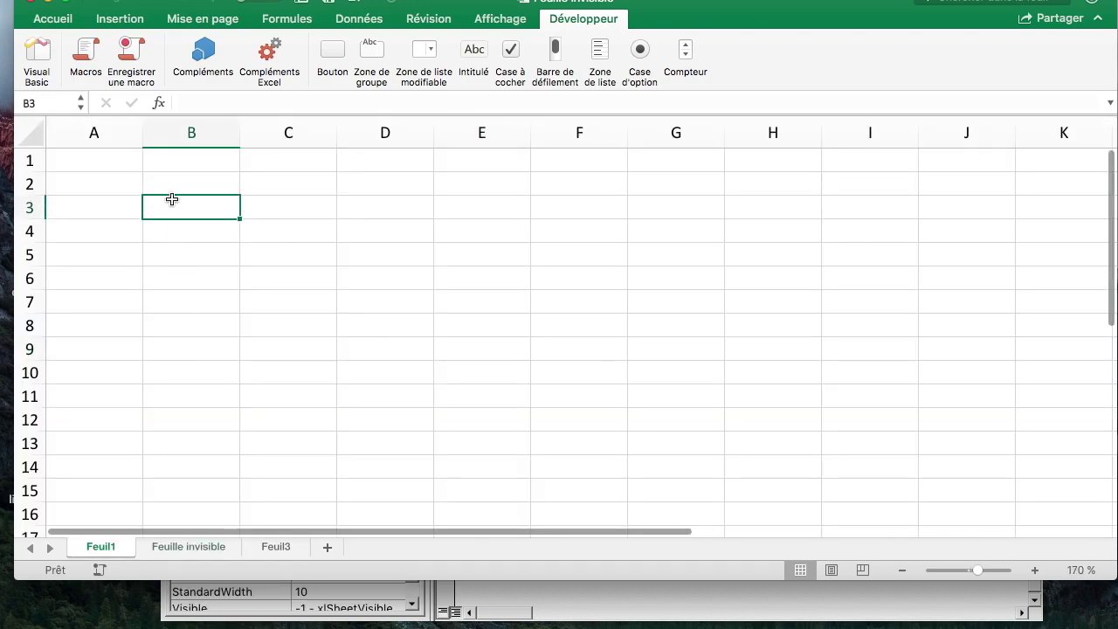
{"action": "key", "text": "ctrl+z"}
{"action": "left_click", "coordinate": [289, 330]}
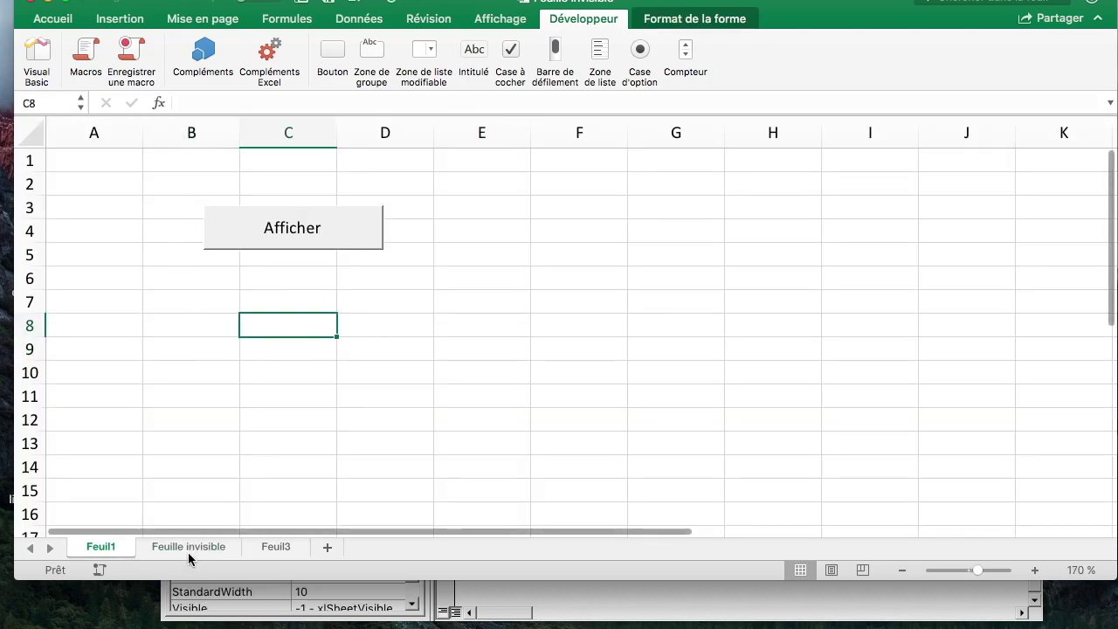
Hide Feuille invisible, restore it with the Afficher button, then reopen the afficher macro code.
{"action": "left_click", "coordinate": [226, 545]}
{"action": "right_click", "coordinate": [228, 545]}
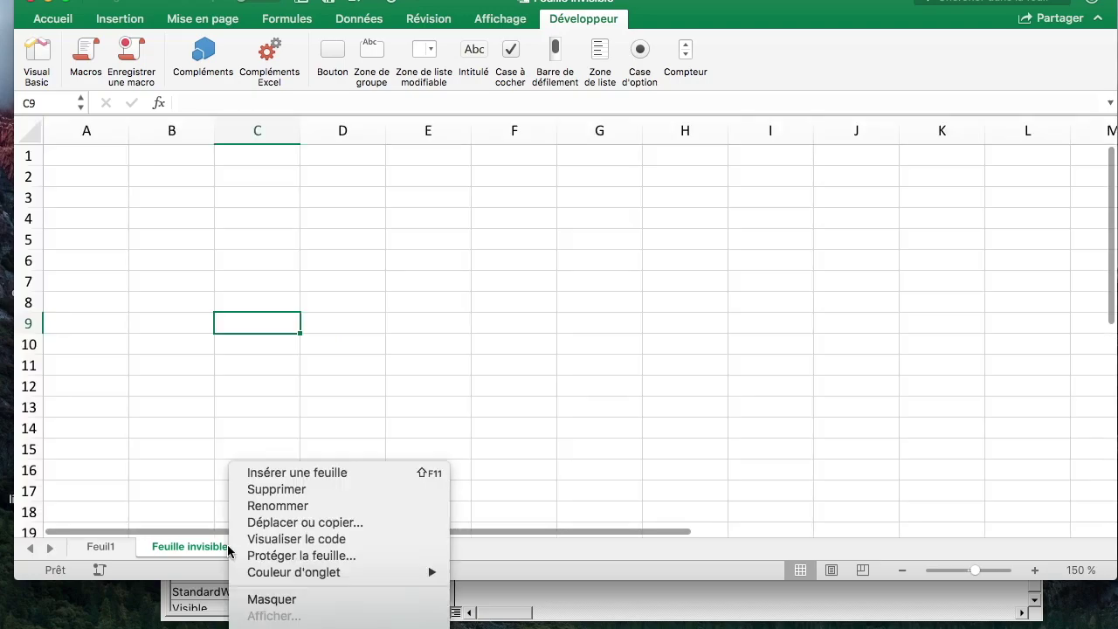
{"action": "left_click", "coordinate": [324, 598]}
{"action": "left_click", "coordinate": [112, 547]}
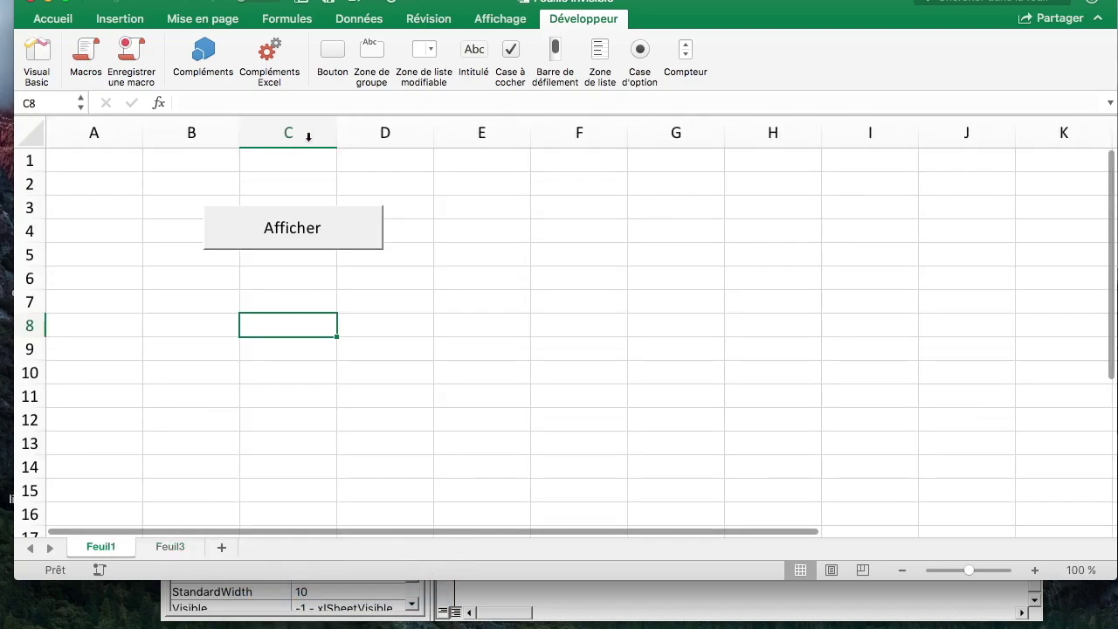
{"action": "left_click", "coordinate": [358, 232]}
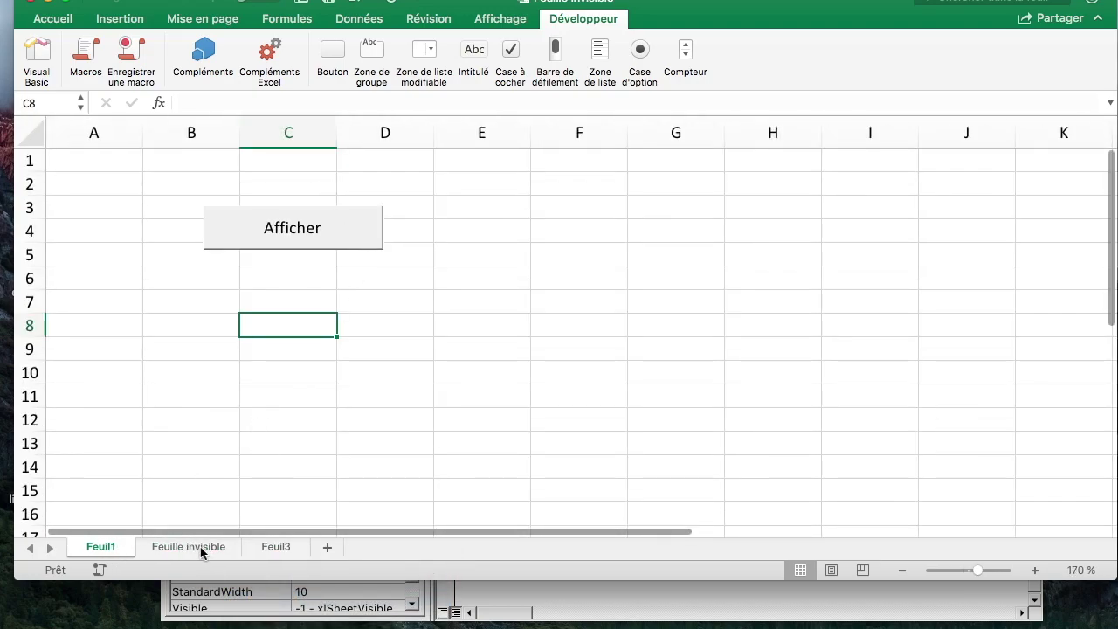
{"action": "left_click", "coordinate": [218, 545]}
{"action": "key", "text": "alt+F11"}
{"action": "left_click_drag", "start_coordinate": [601, 203], "coordinate": [644, 203]}
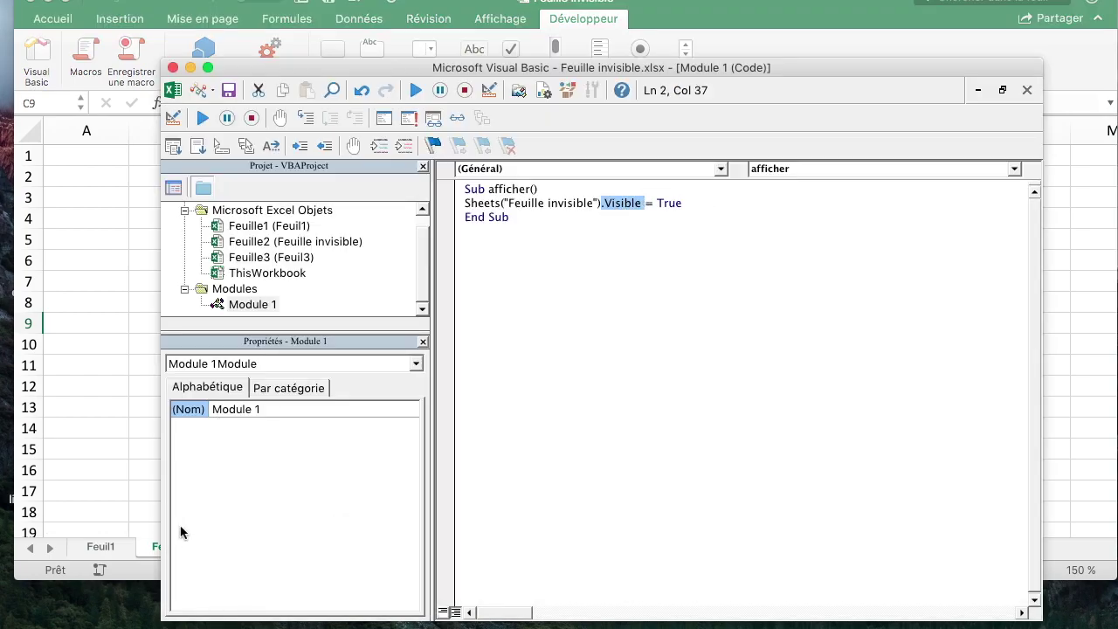
Duplicate the afficher macro below itself and rename the copy invisible.
{"action": "left_click", "coordinate": [565, 228]}
{"action": "left_click_drag", "start_coordinate": [535, 220], "coordinate": [464, 188]}
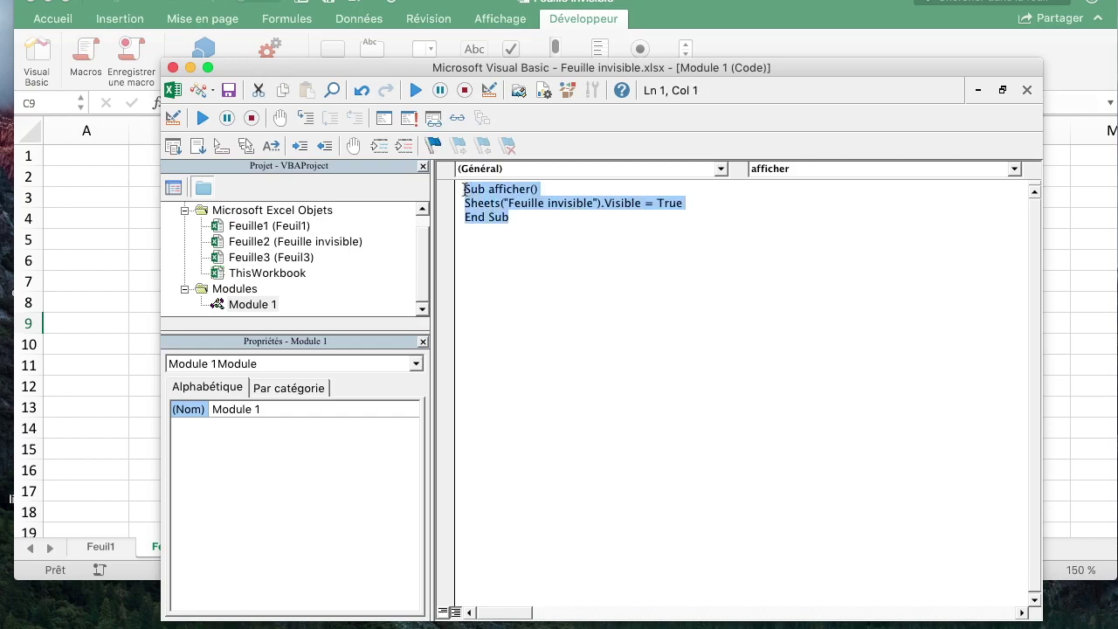
{"action": "key", "text": "ctrl+c"}
{"action": "left_click", "coordinate": [530, 217]}
{"action": "key", "text": "Return"}
{"action": "key", "text": "Return"}
{"action": "key", "text": "ctrl+v"}
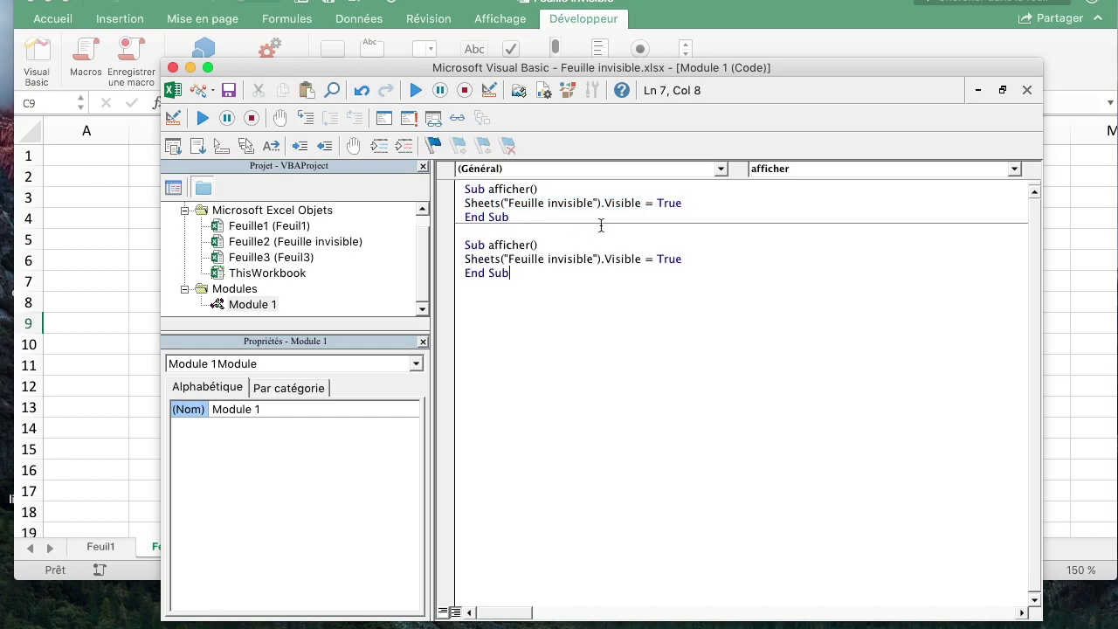
{"action": "double_click", "coordinate": [506, 245]}
{"action": "key", "text": "BackSpace"}
{"action": "type", "text": "invisible"}
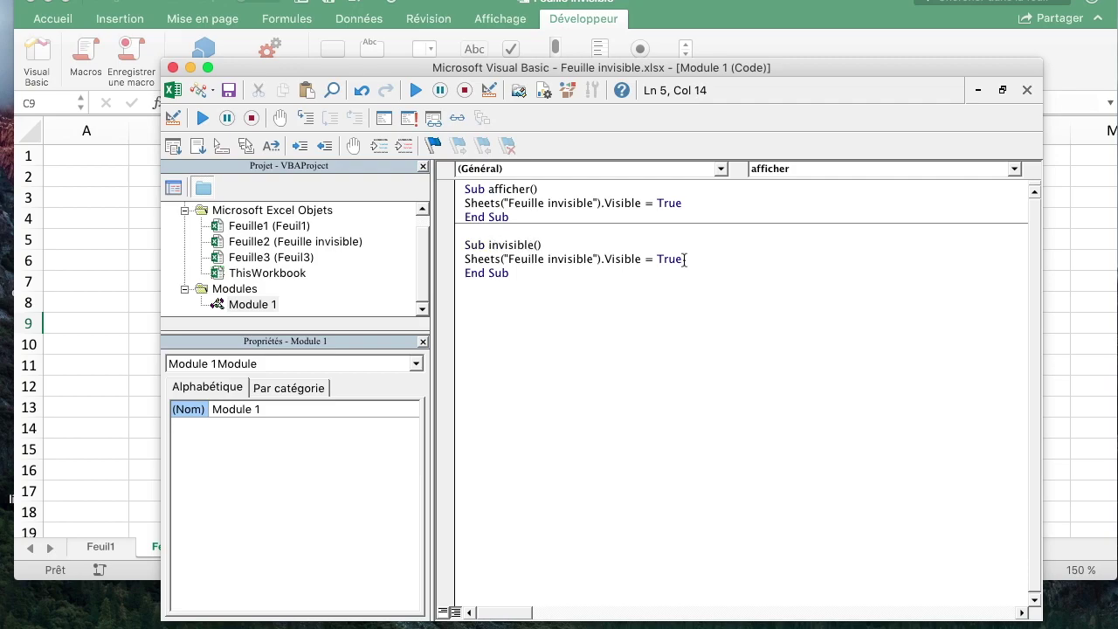
Replace True with xlVeryHidden in the invisible macro, then return to Feuil1.
{"action": "double_click", "coordinate": [669, 259]}
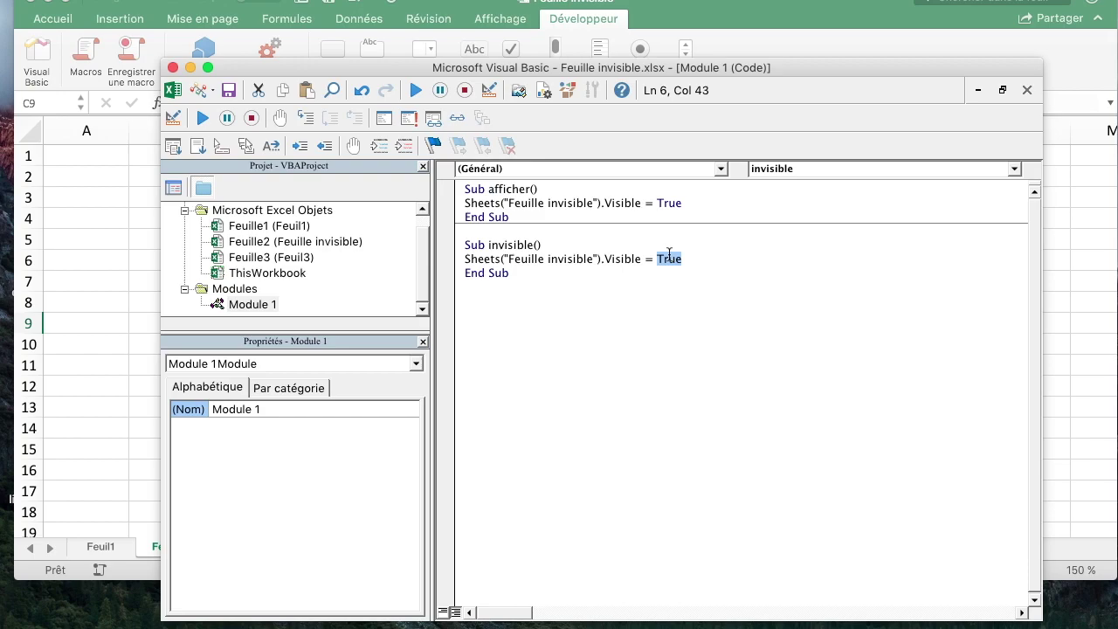
{"action": "type", "text": "xlVeryhiid"}
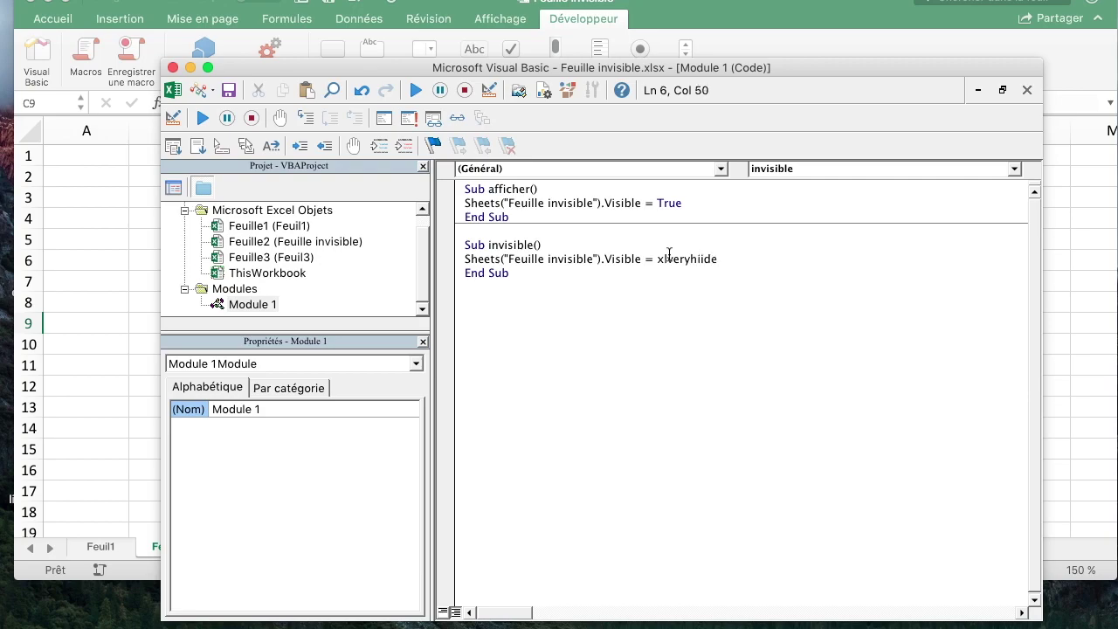
{"action": "key", "text": "BackSpace"}
{"action": "key", "text": "BackSpace"}
{"action": "key", "text": "BackSpace"}
{"action": "type", "text": "dden"}
{"action": "key", "text": "Down"}
{"action": "key", "text": "Down"}
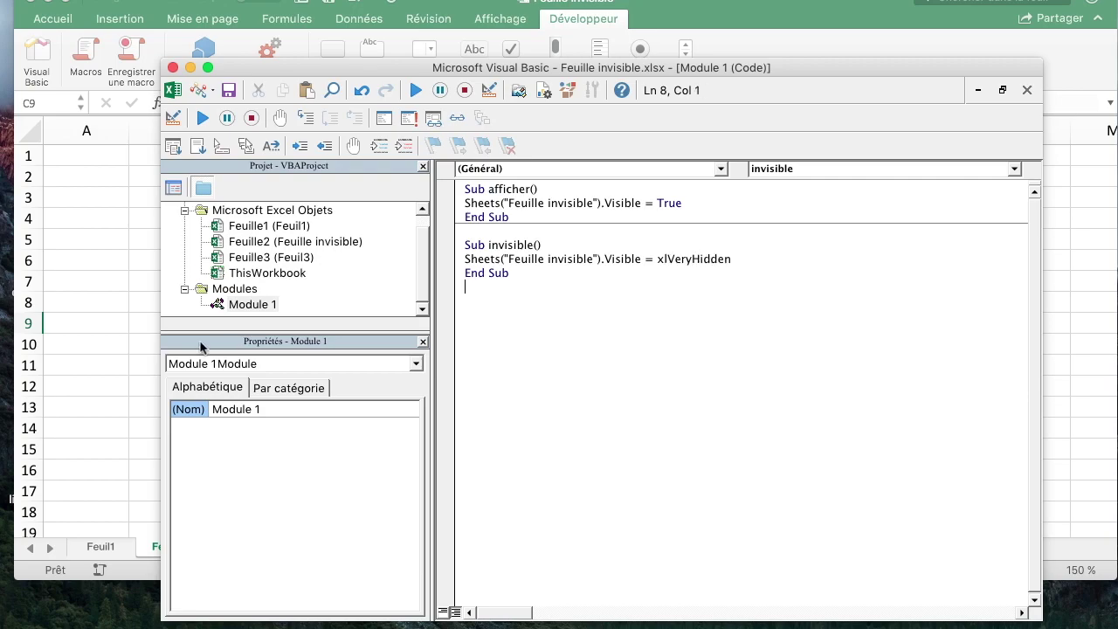
{"action": "left_click", "coordinate": [94, 338]}
{"action": "left_click", "coordinate": [101, 546]}
{"action": "left_click", "coordinate": [535, 214]}
Very-hide Feuille invisible with Rendre invisible, check the tab menu, then restore it with Afficher.
{"action": "left_click", "coordinate": [332, 49]}
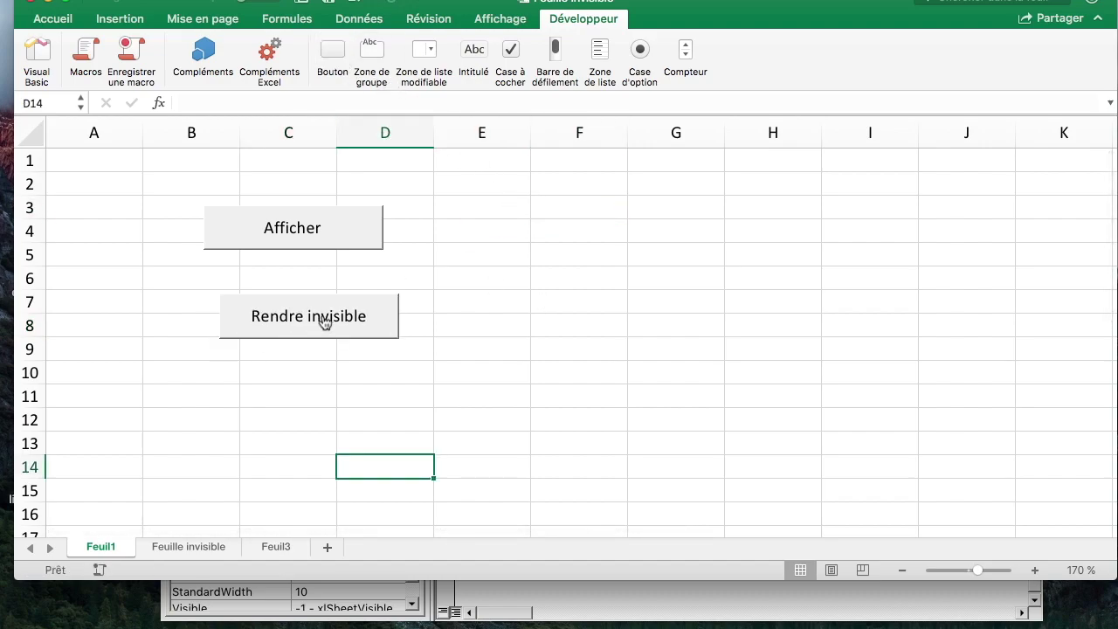
{"action": "left_click", "coordinate": [324, 322]}
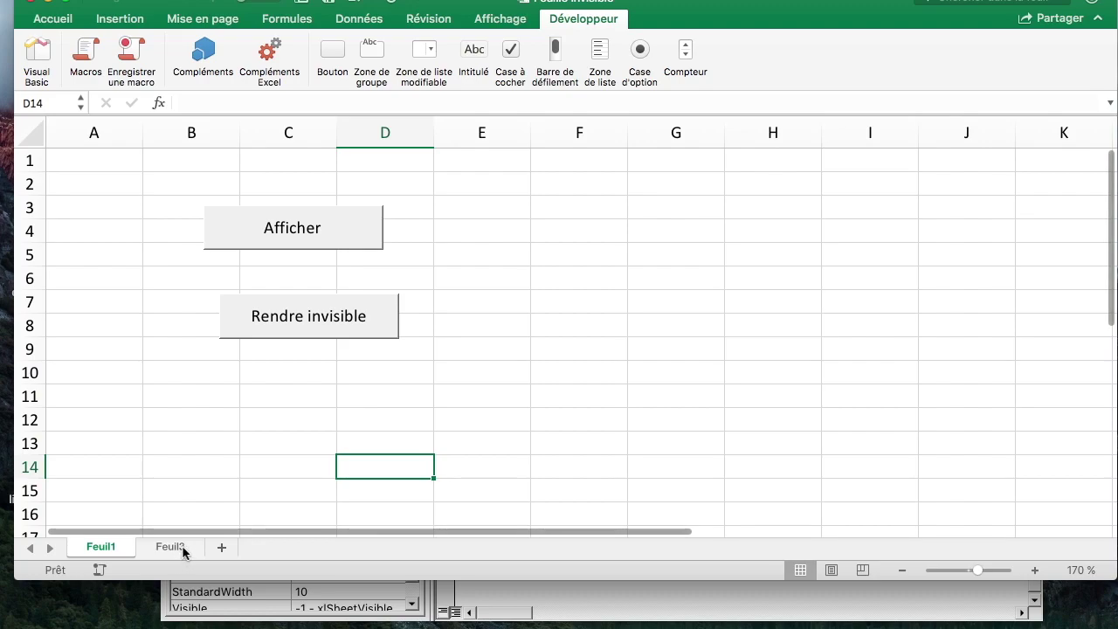
{"action": "right_click", "coordinate": [183, 548]}
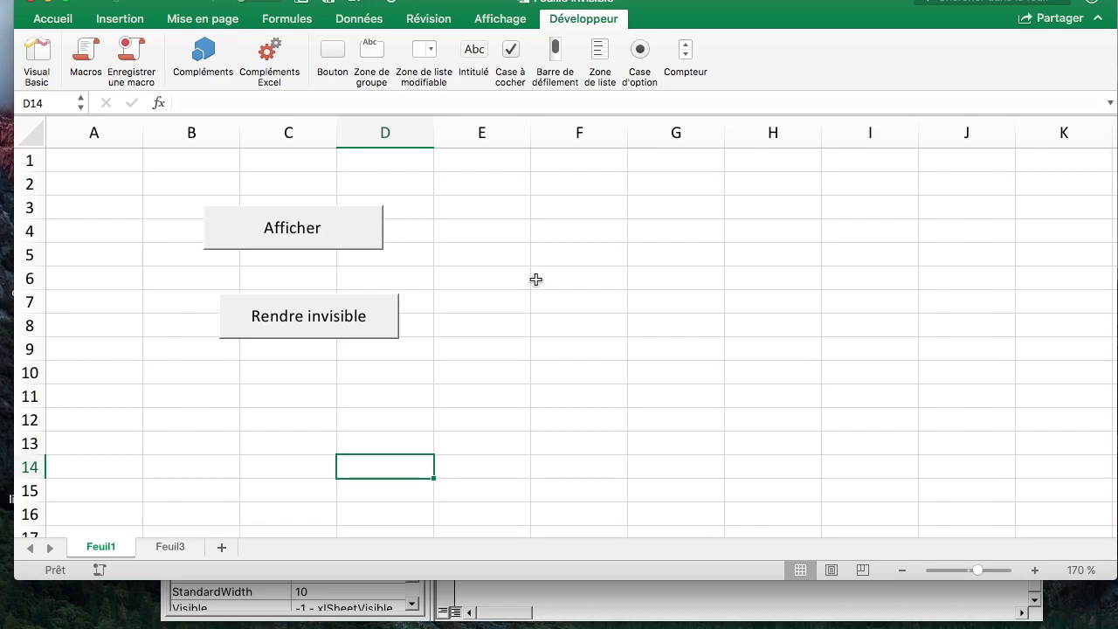
{"action": "left_click", "coordinate": [348, 248]}
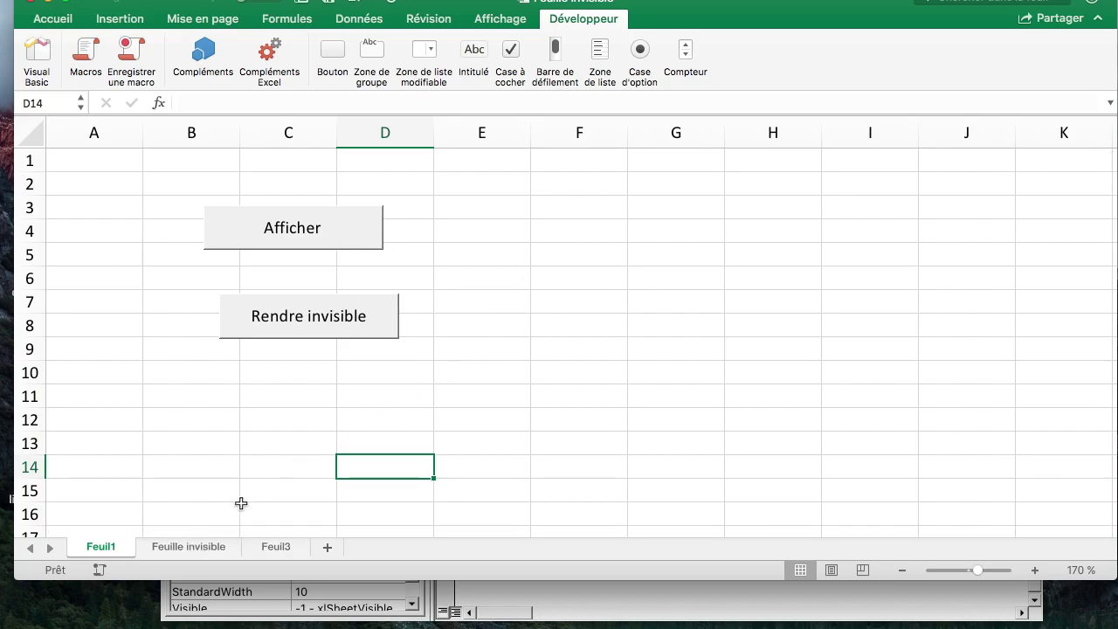
{"action": "left_click", "coordinate": [703, 601]}
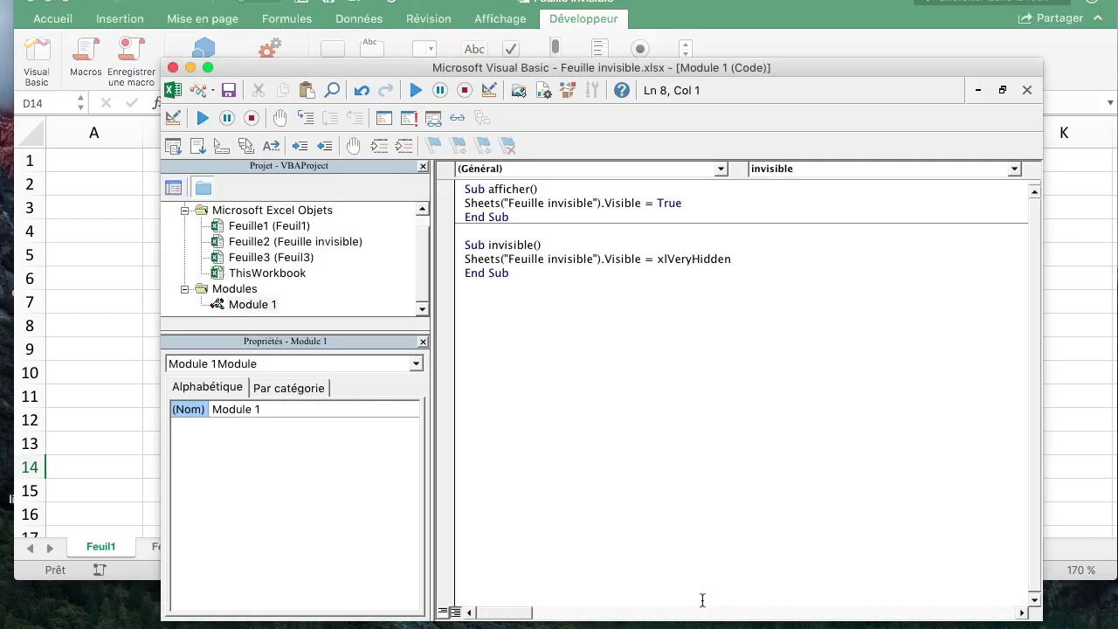
{"action": "left_click", "coordinate": [137, 301]}
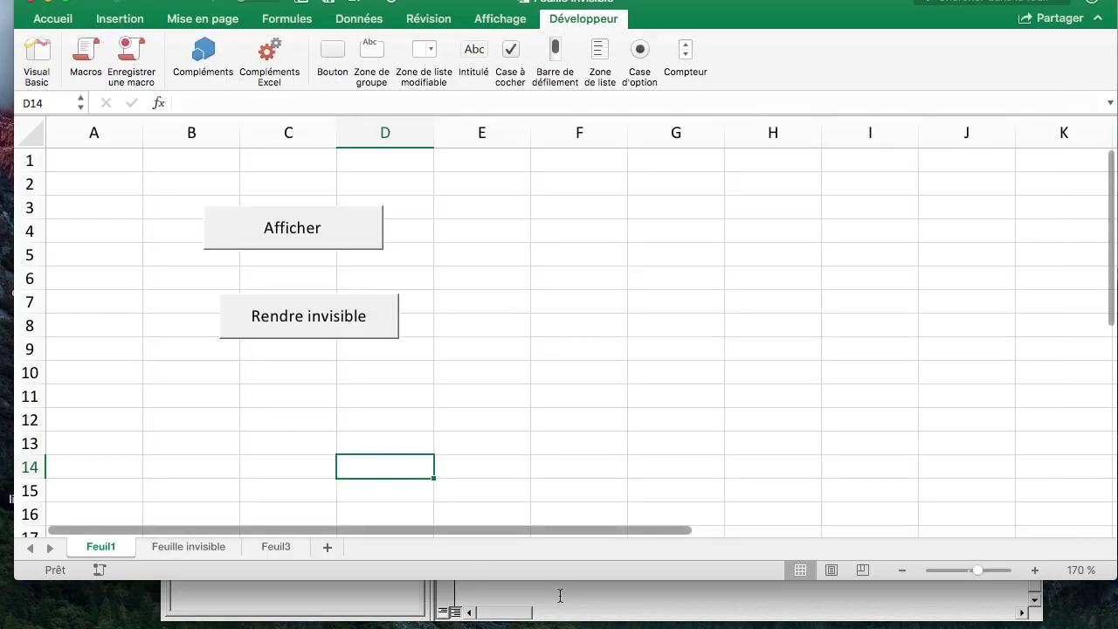
{"action": "left_click", "coordinate": [567, 595]}
{"action": "left_click", "coordinate": [757, 258]}
{"action": "key", "text": "shift+Left"}
{"action": "key", "text": "shift+Left"}
{"action": "key", "text": "shift+Left"}
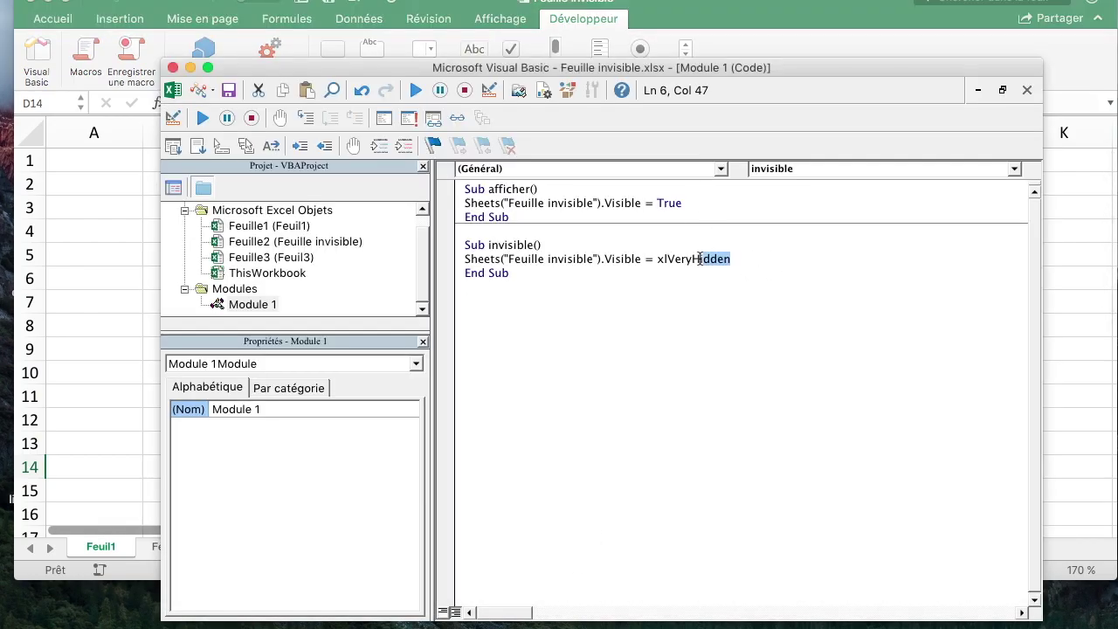
{"action": "key", "text": "shift+Left"}
{"action": "key", "text": "shift+Left"}
{"action": "key", "text": "shift+Left"}
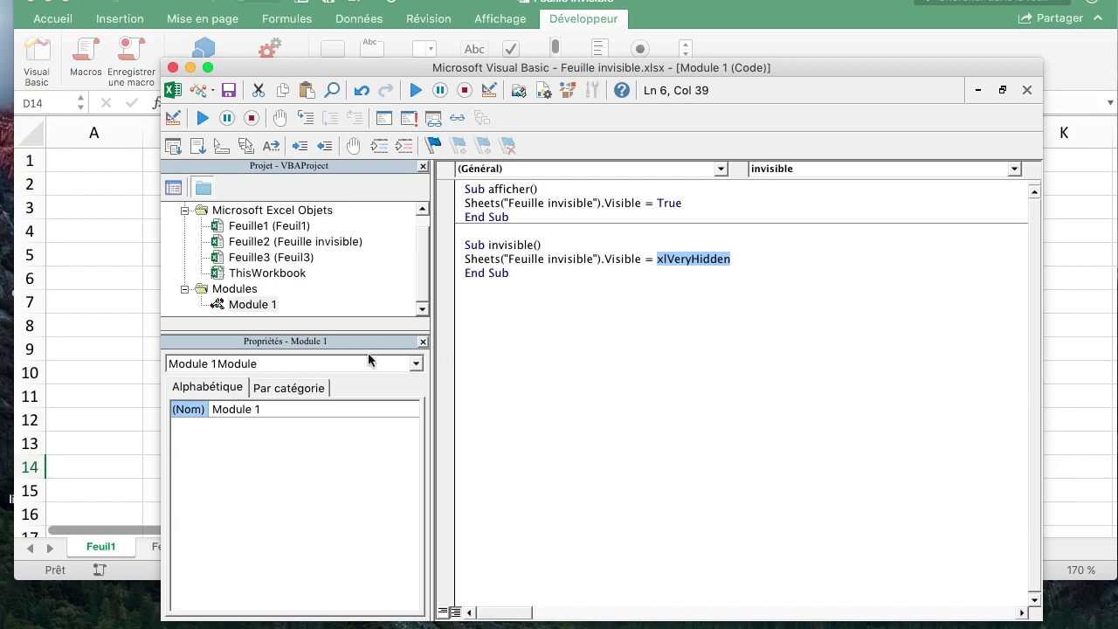
{"action": "left_click", "coordinate": [111, 358]}
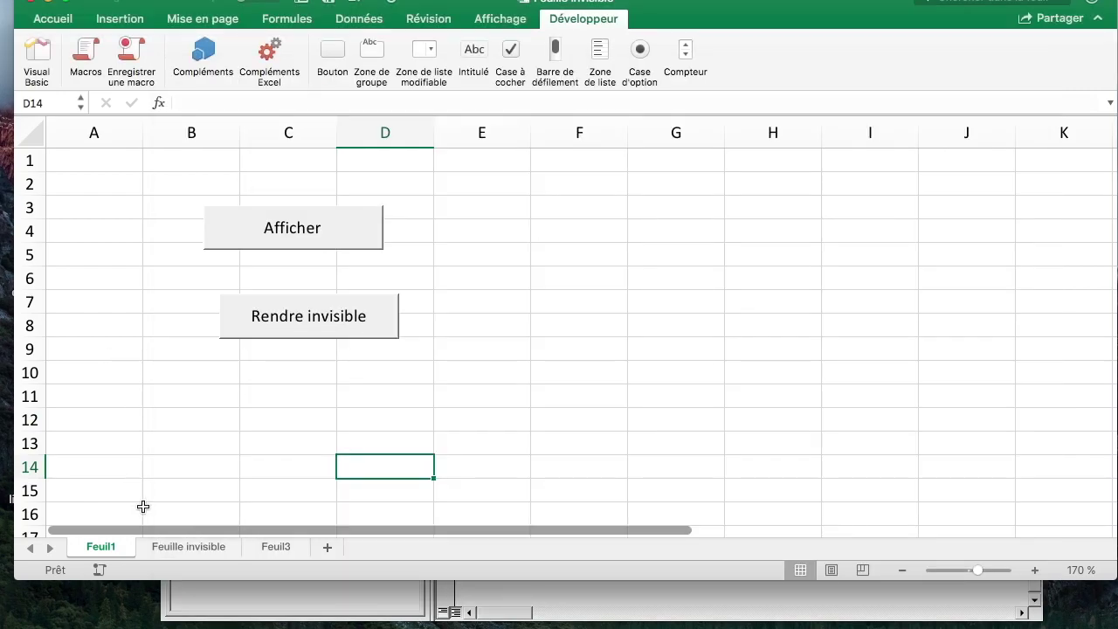
{"action": "right_click", "coordinate": [129, 549]}
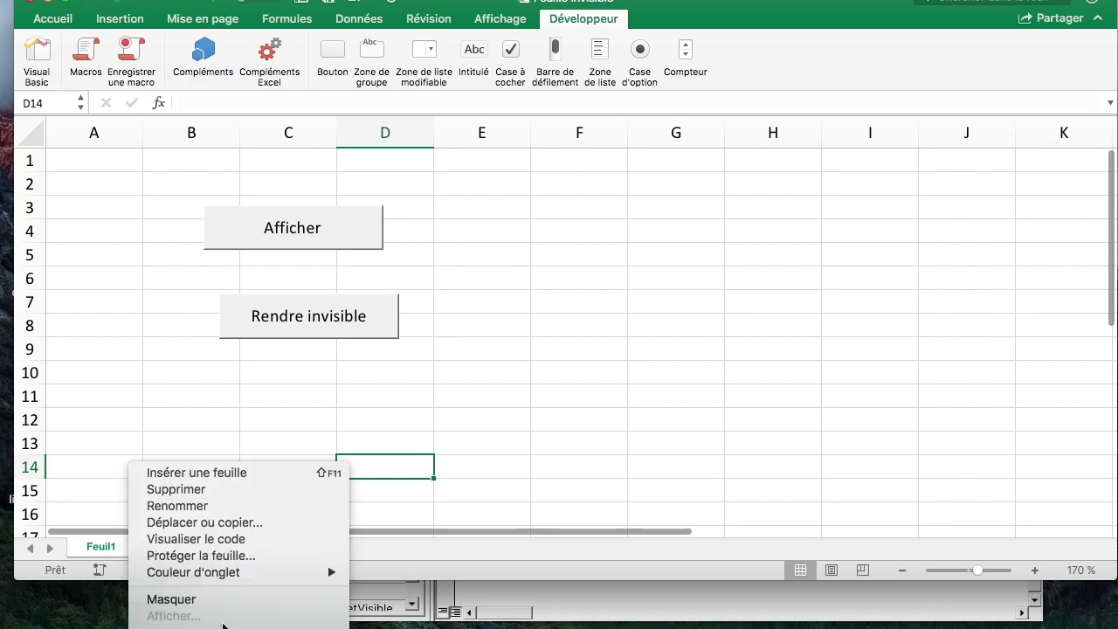
{"action": "left_click", "coordinate": [621, 422]}
{"action": "left_click", "coordinate": [638, 616]}
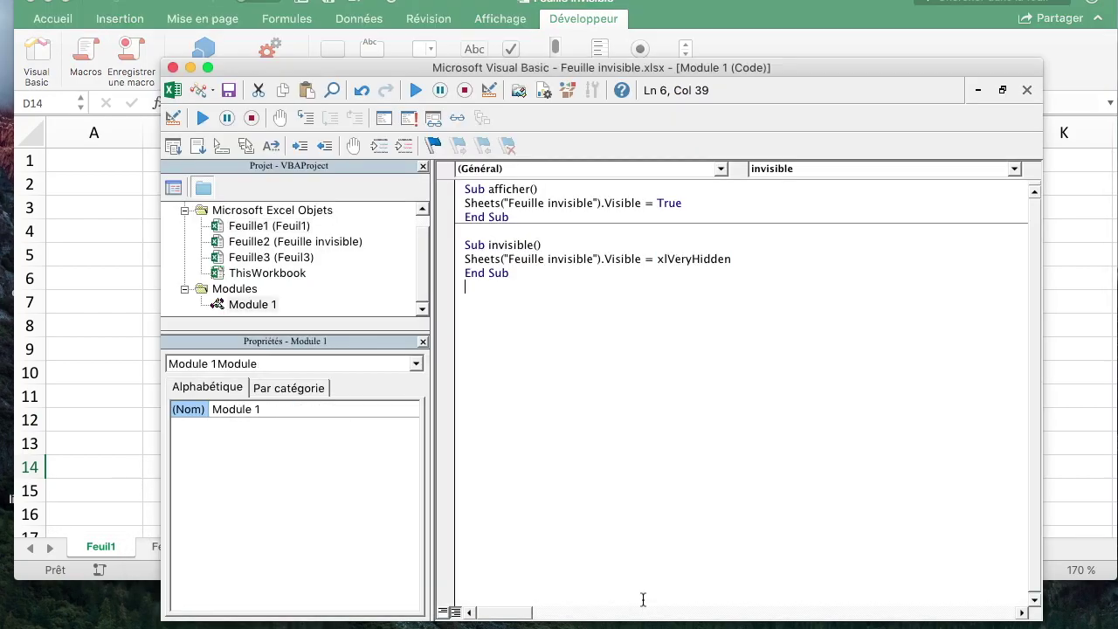
{"action": "left_click", "coordinate": [56, 423]}
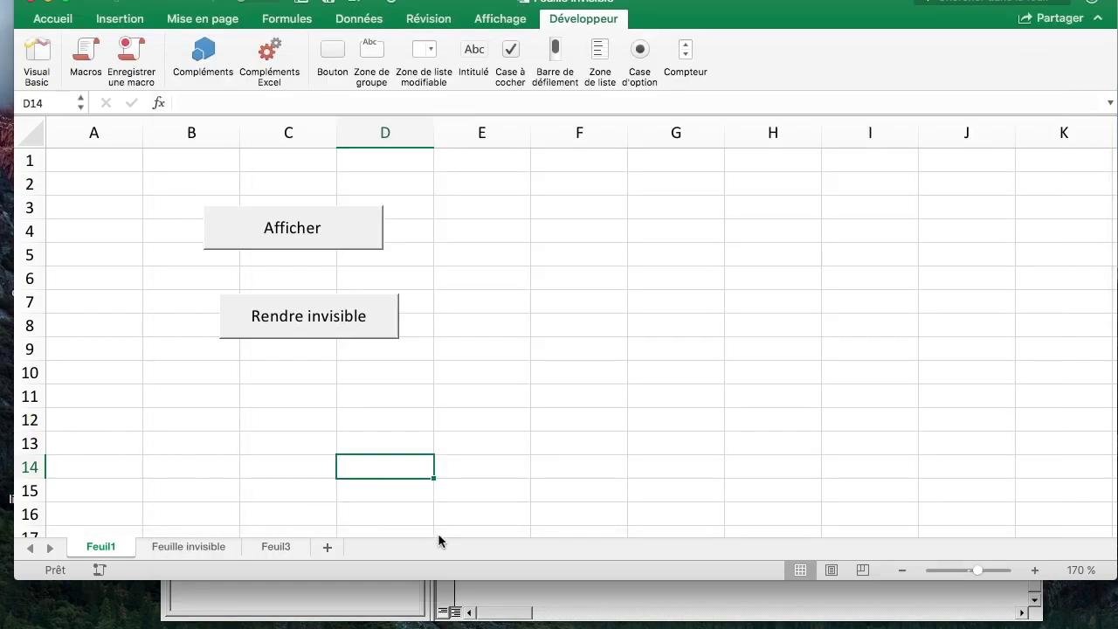
{"action": "left_click", "coordinate": [621, 599]}
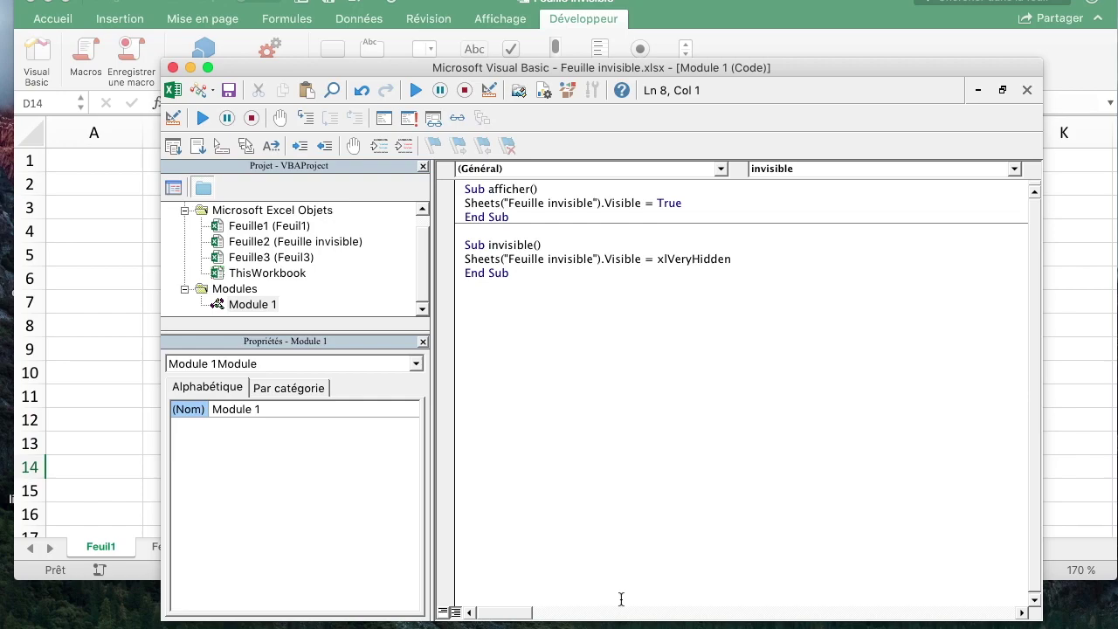
{"action": "left_click", "coordinate": [112, 323]}
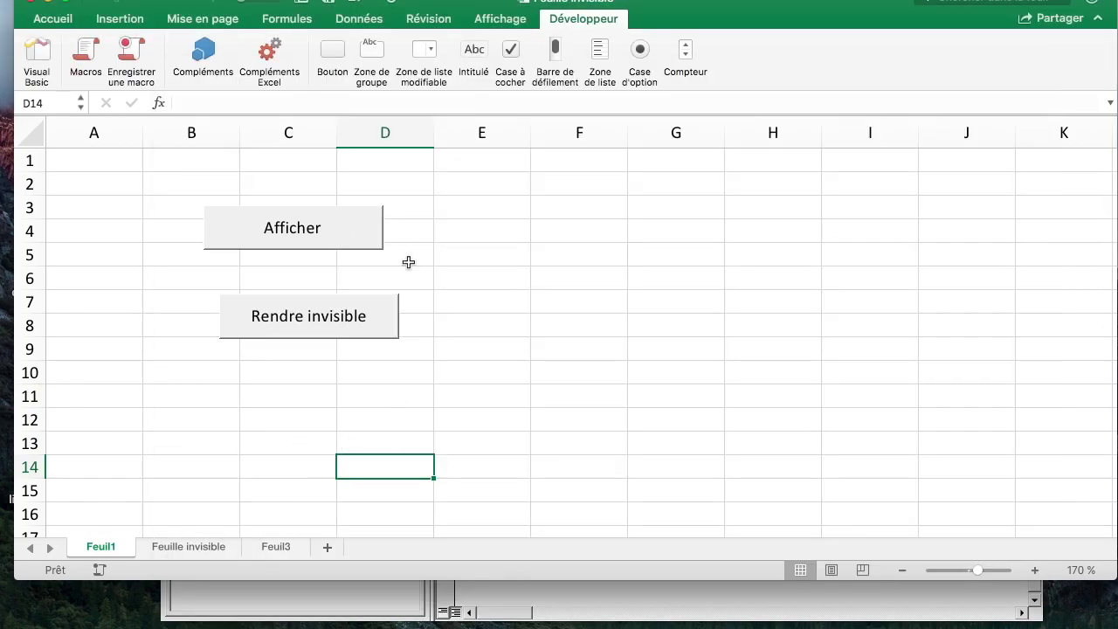
Dismiss the Feuil1 tab menu and very-hide Feuille invisible with the Rendre invisible button.
{"action": "right_click", "coordinate": [110, 548]}
{"action": "left_click", "coordinate": [312, 588]}
{"action": "left_click", "coordinate": [362, 602]}
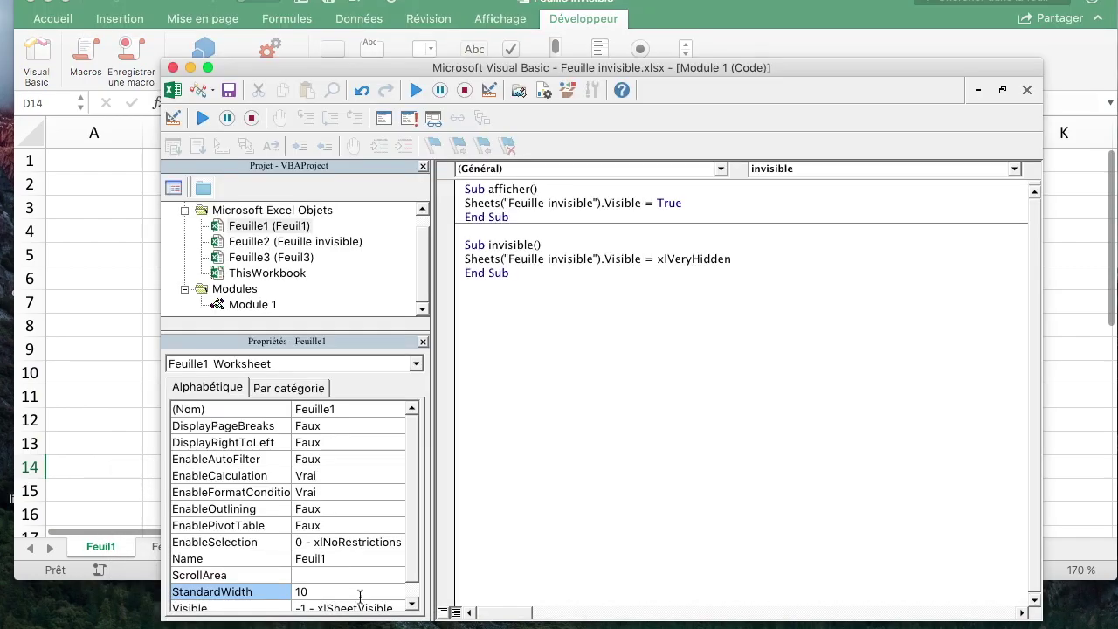
{"action": "left_click", "coordinate": [138, 272]}
{"action": "left_click", "coordinate": [577, 343]}
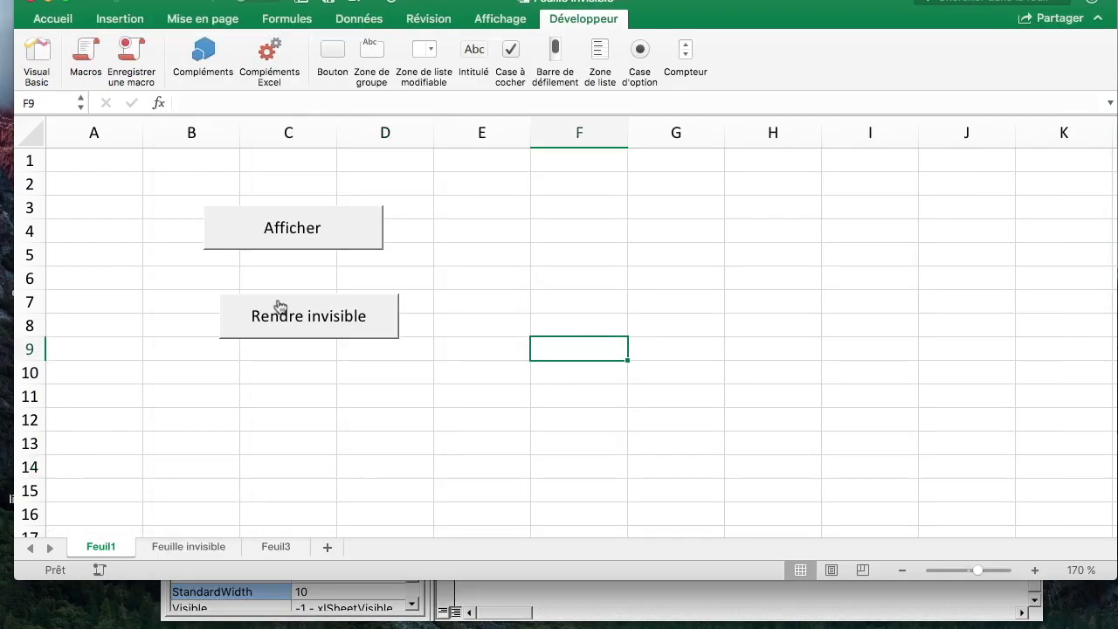
{"action": "left_click", "coordinate": [342, 316]}
In the VBA Properties pane, set Feuille invisible's Visible to -1 - xlSheetVisible.
{"action": "left_click", "coordinate": [266, 603]}
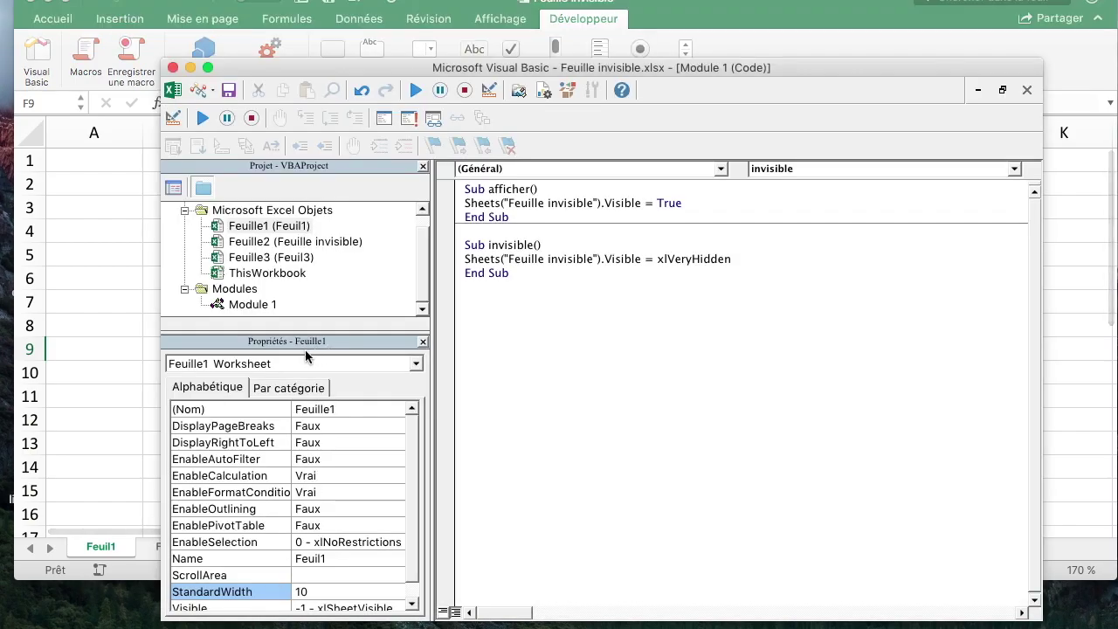
{"action": "left_click", "coordinate": [288, 212]}
{"action": "left_click", "coordinate": [297, 227]}
{"action": "left_click", "coordinate": [310, 242]}
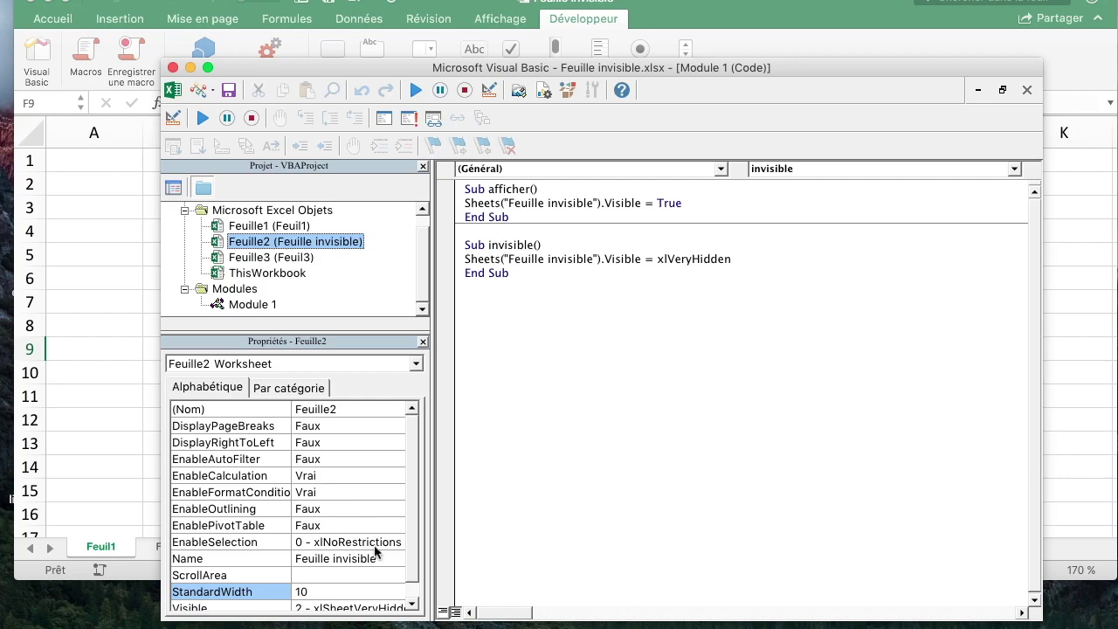
{"action": "scroll", "coordinate": [415, 466], "scroll_direction": "down", "scroll_amount": 1}
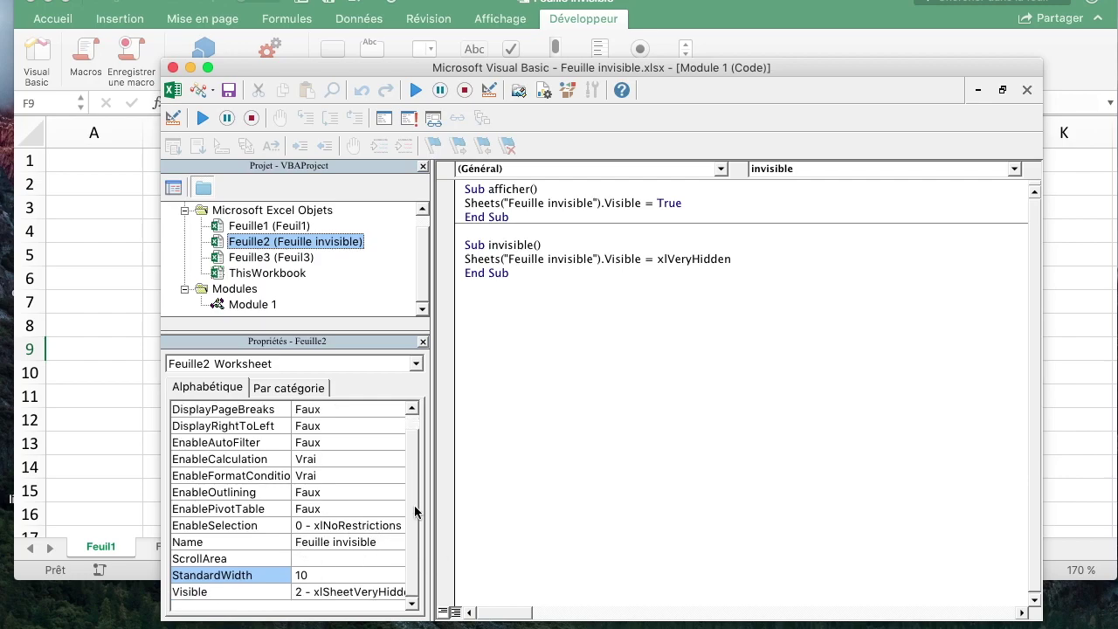
{"action": "left_click", "coordinate": [213, 592]}
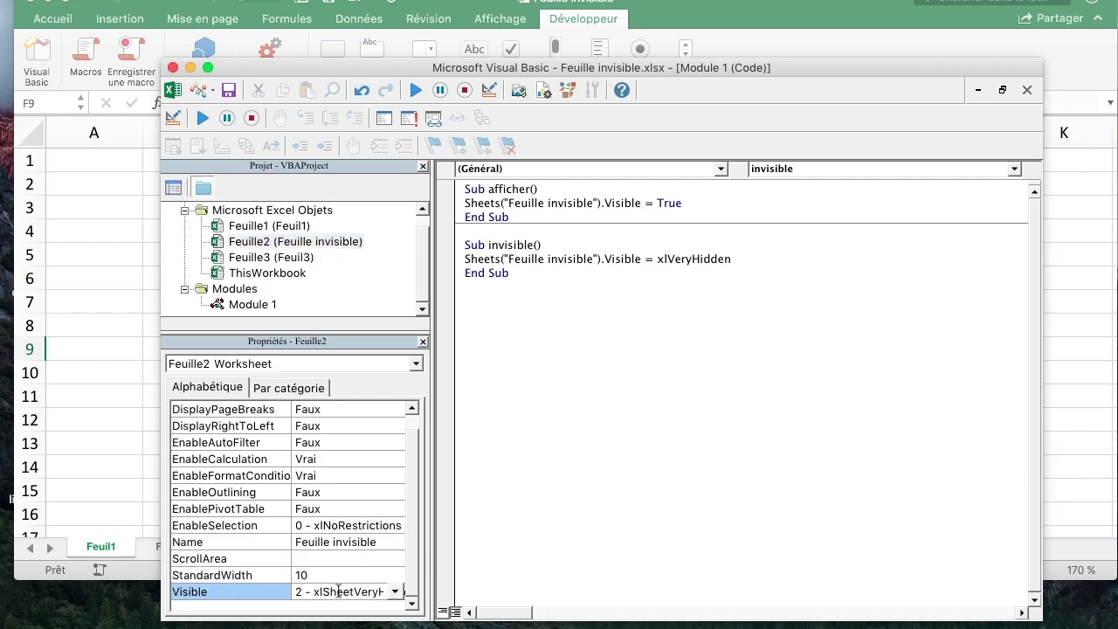
{"action": "left_click", "coordinate": [395, 591]}
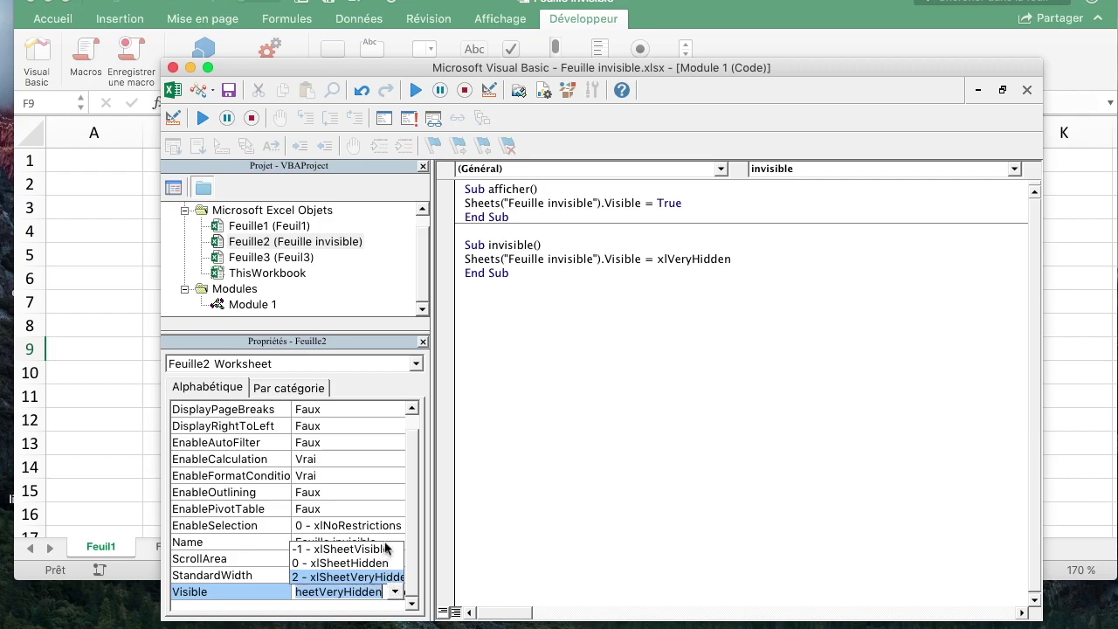
{"action": "left_click", "coordinate": [398, 548]}
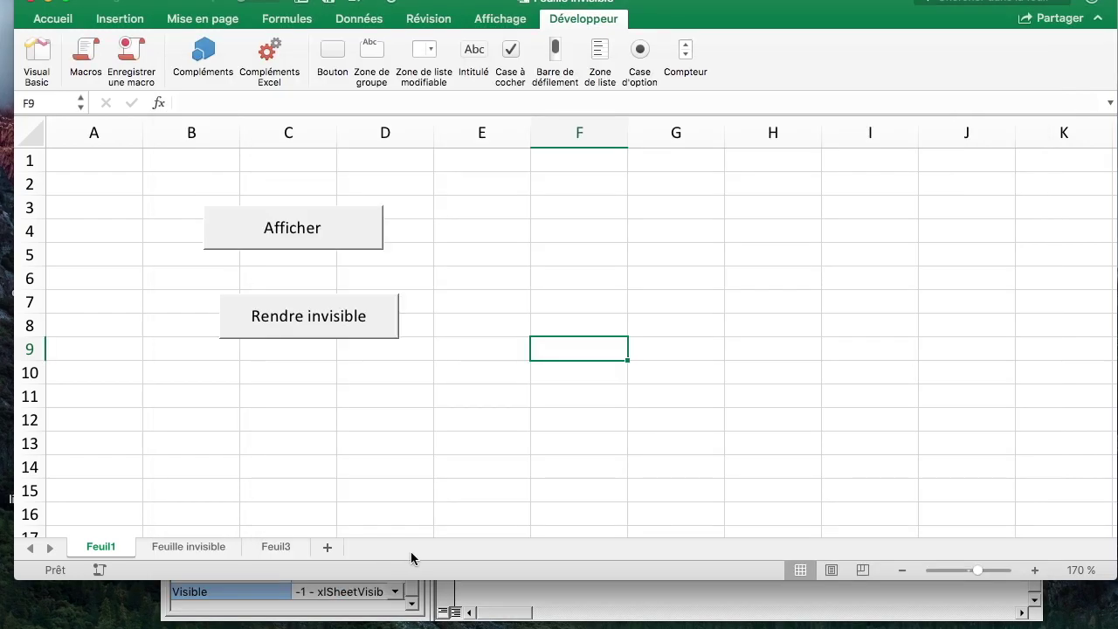
Inspect the empty Feuille invisible sheet, then return to Feuil1 and select cell G6.
{"action": "left_click", "coordinate": [209, 546]}
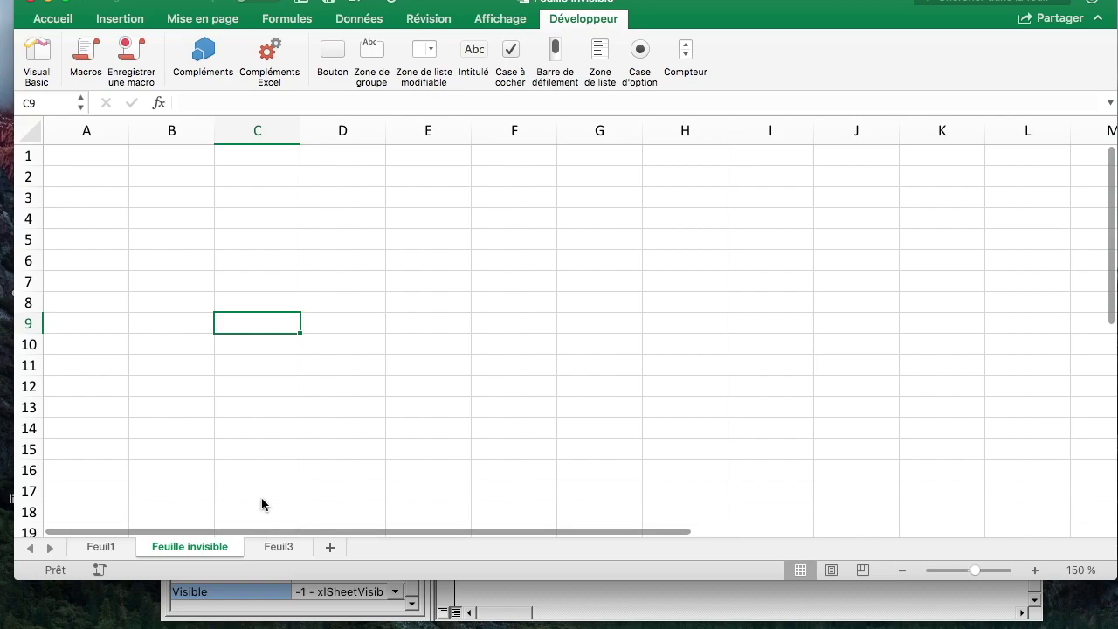
{"action": "left_click", "coordinate": [121, 543]}
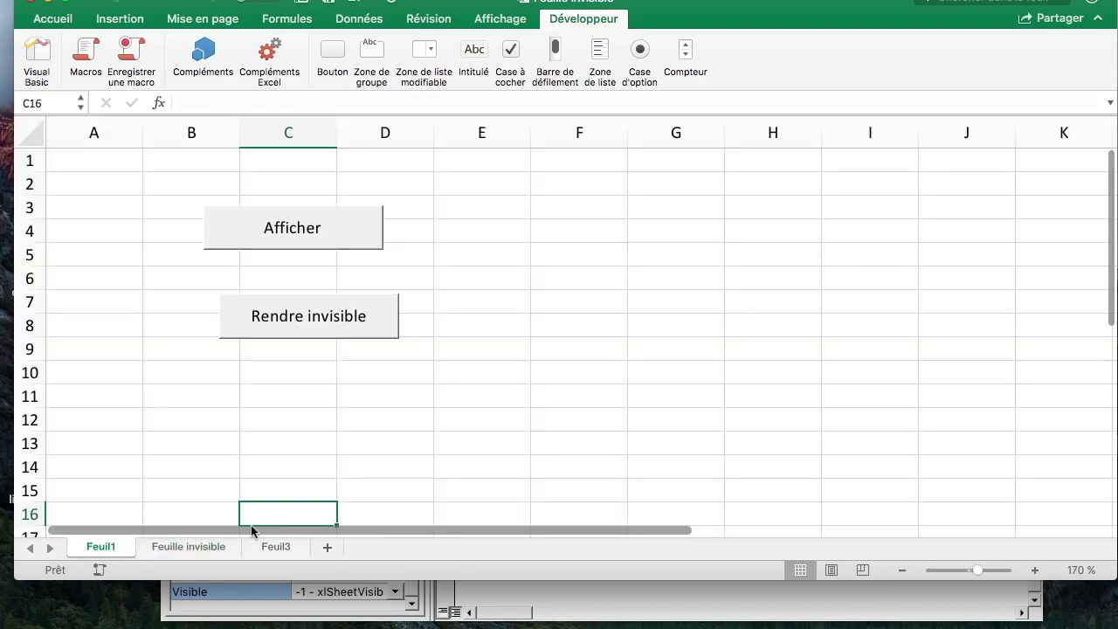
{"action": "left_click", "coordinate": [572, 596]}
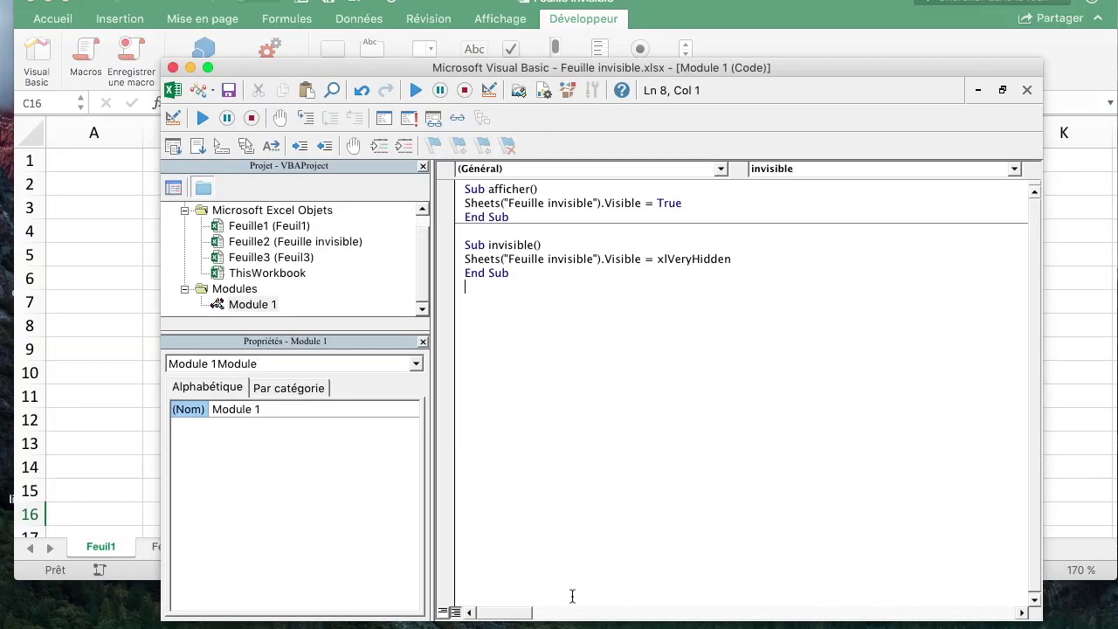
{"action": "left_click", "coordinate": [116, 282]}
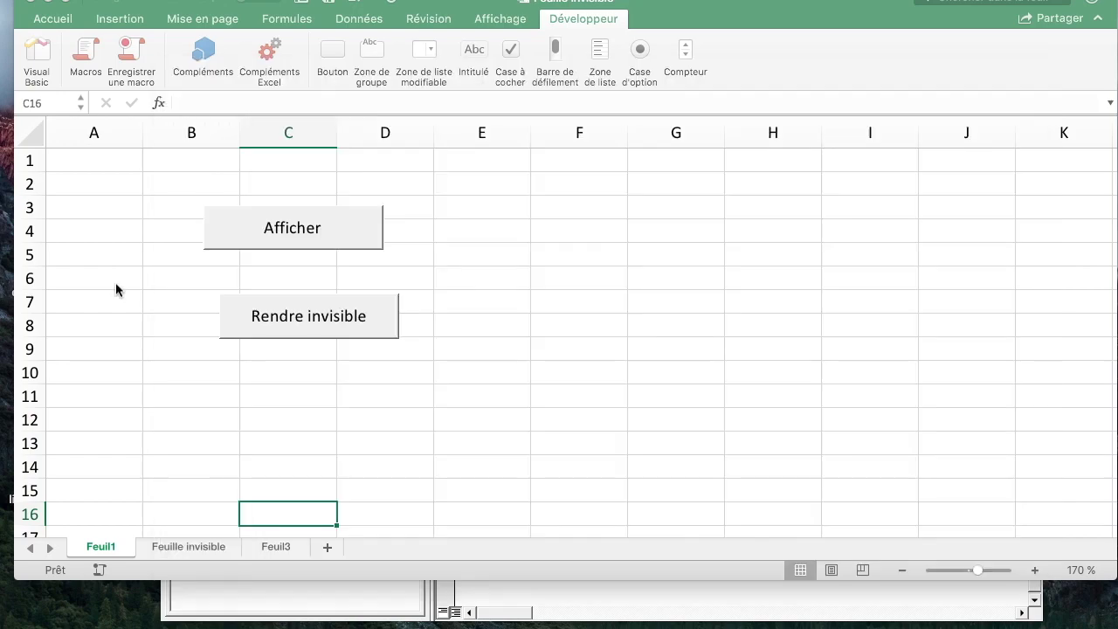
{"action": "left_click", "coordinate": [701, 276]}
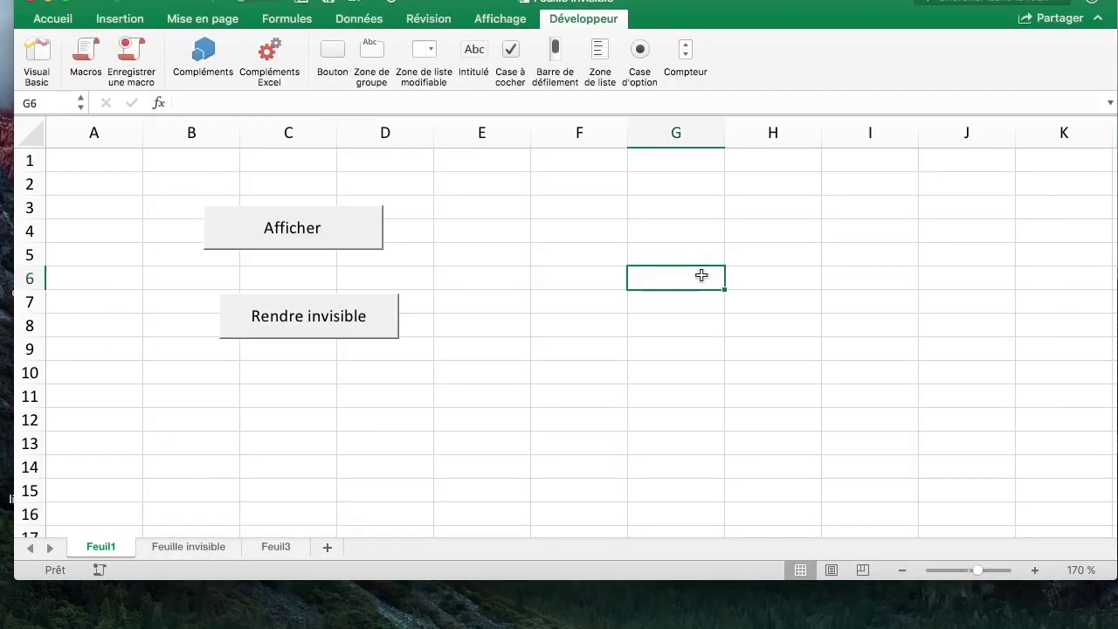